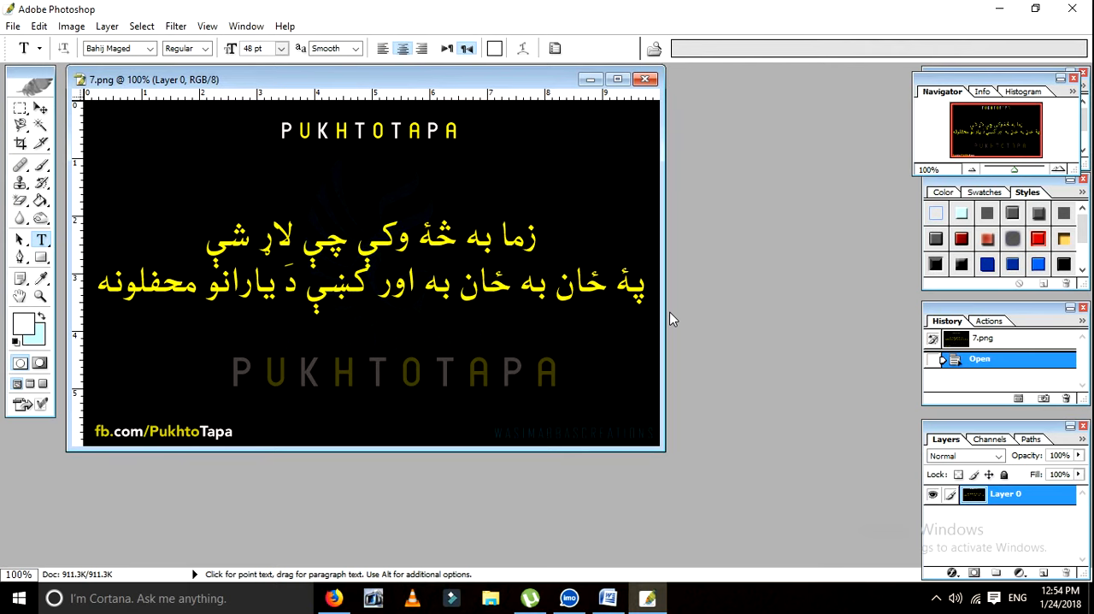
# Step: Minimize the 7.png document and switch the keyboard input to Arabic (Saudi Arabia), Hazrat Ali phonetic
pyautogui.moveTo(461, 81); pyautogui.dragTo(483, 163)
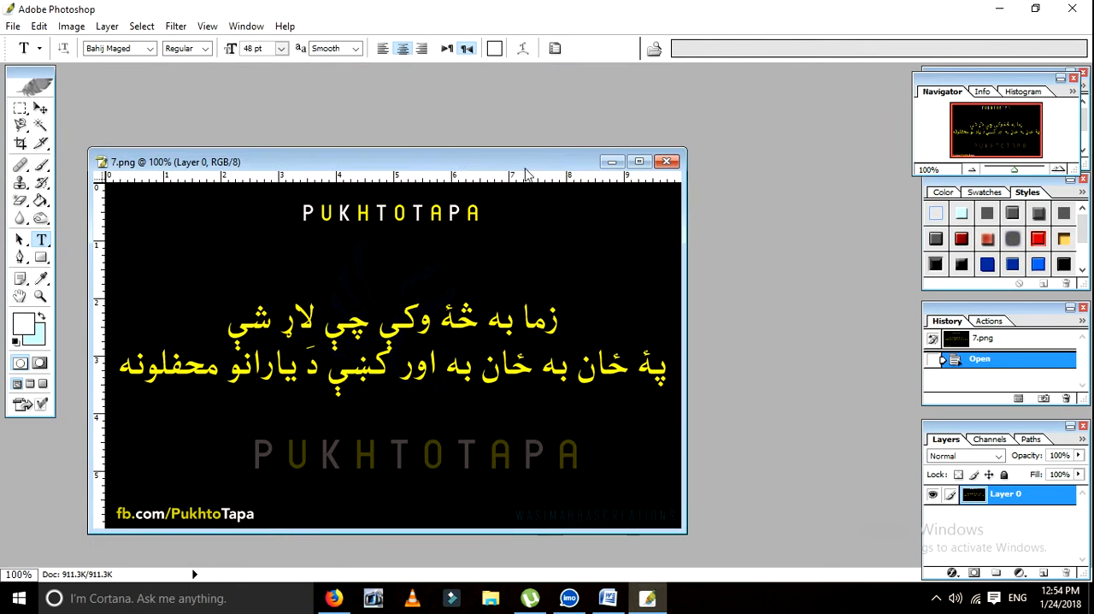
pyautogui.click(612, 162)
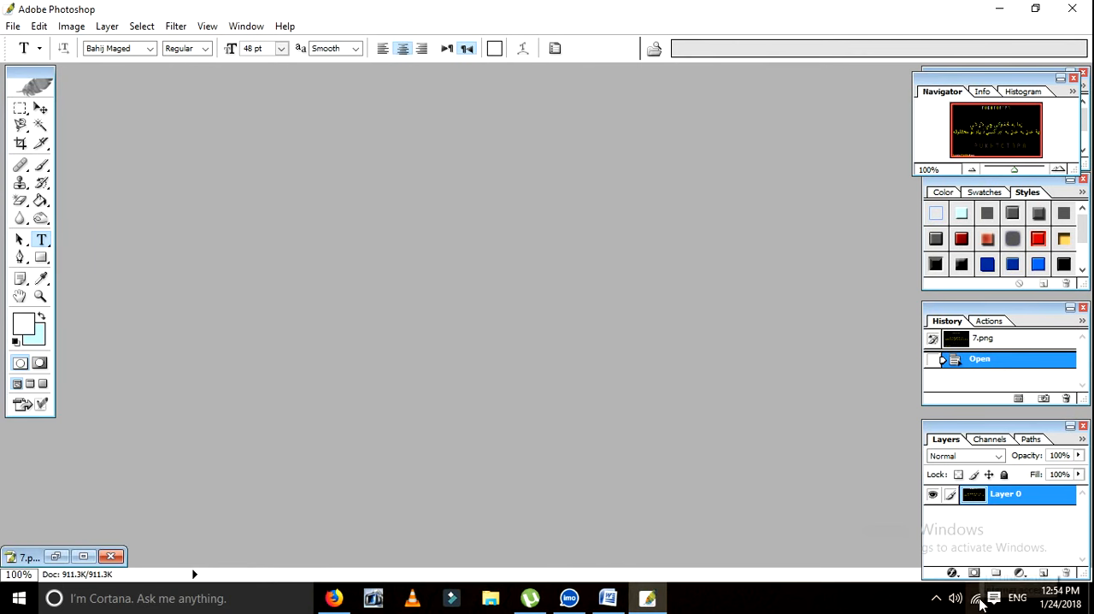
pyautogui.click(938, 599)
pyautogui.click(936, 599)
pyautogui.click(1009, 602)
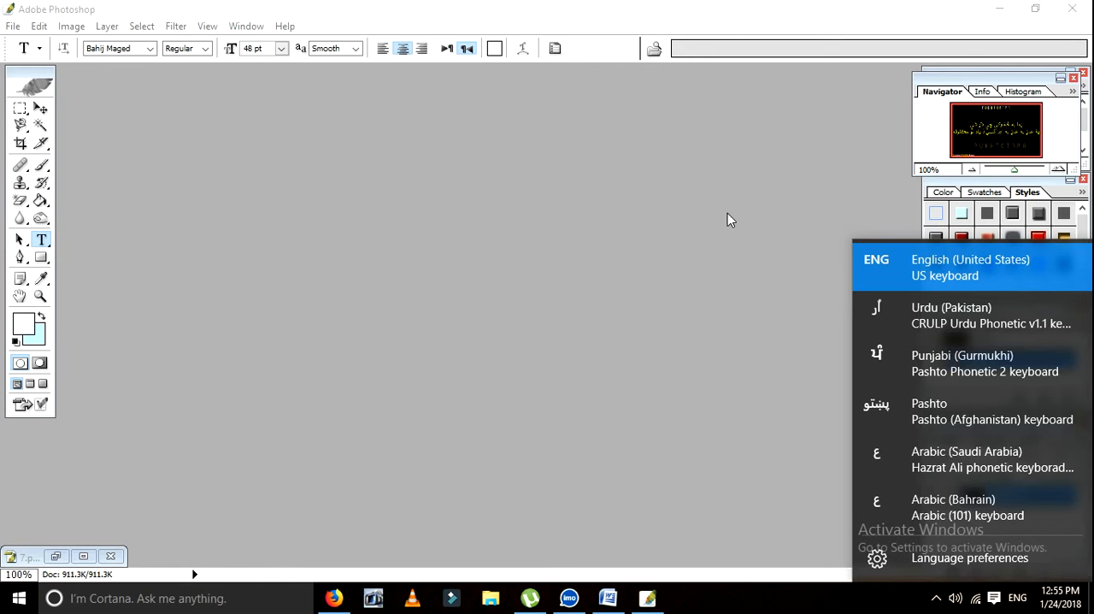
pyautogui.click(943, 465)
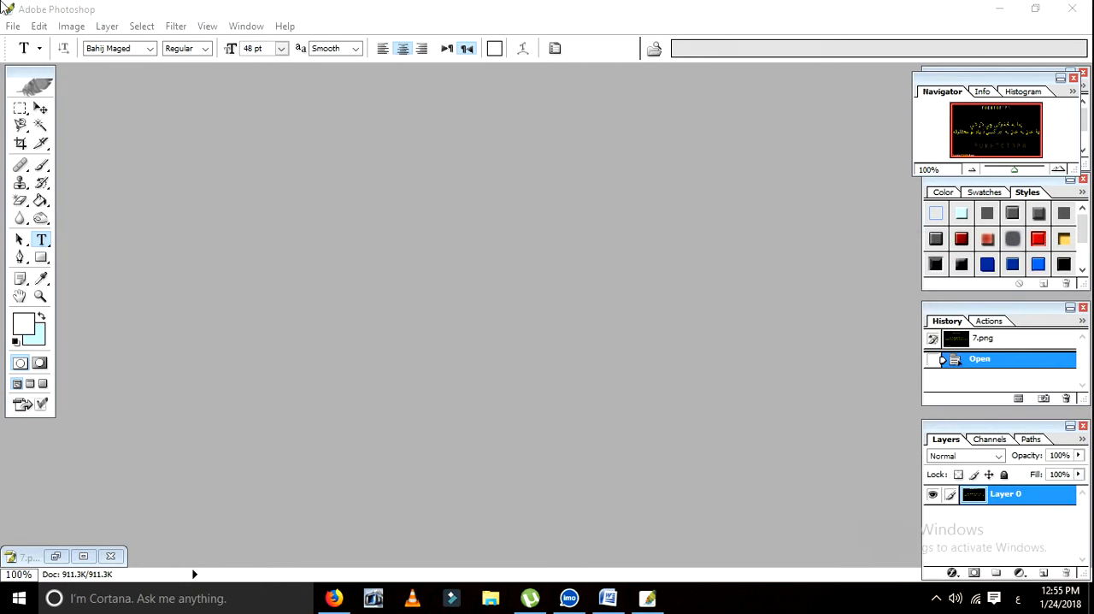
# Step: Create a 3500 x 3500 pixel CMYK document at 500 pixels/inch and fill its transparent layer with white
pyautogui.click(13, 26)
pyautogui.click(32, 41)
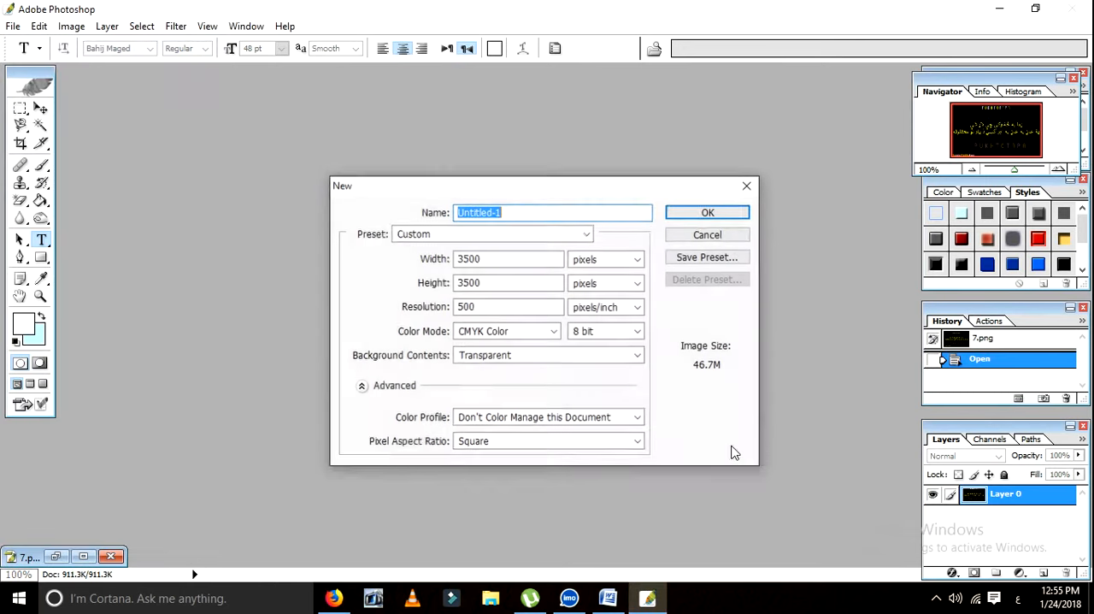
pyautogui.click(678, 218)
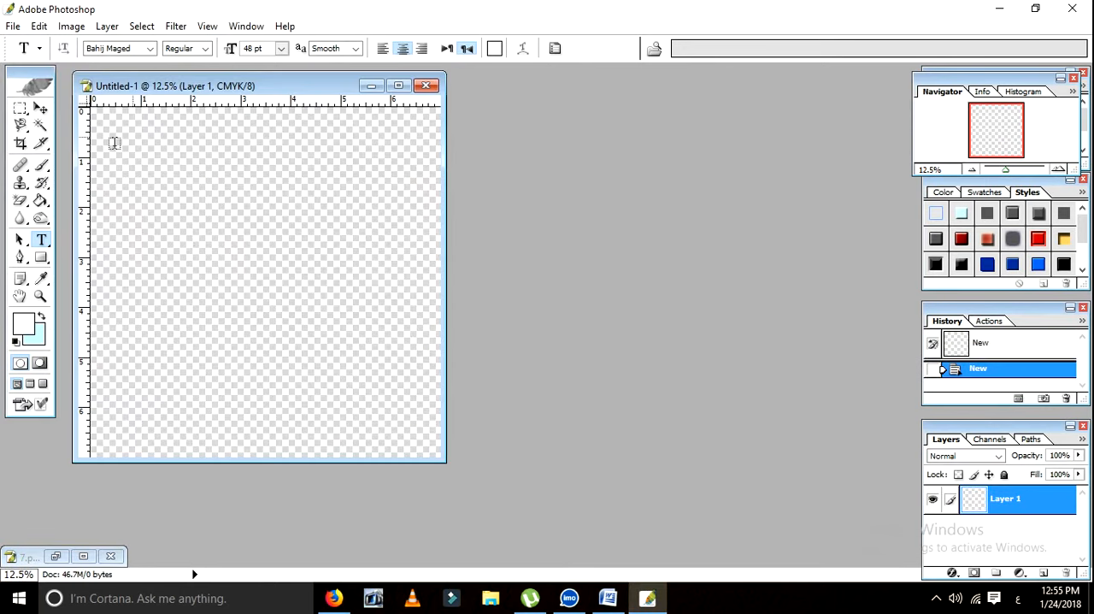
pyautogui.click(40, 200)
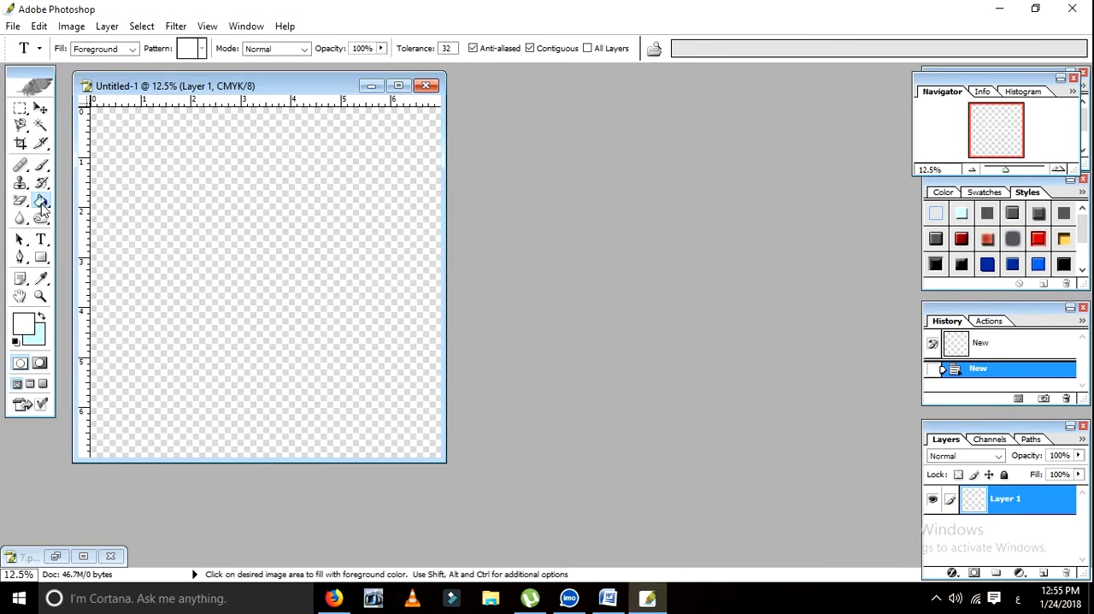
pyautogui.click(295, 216)
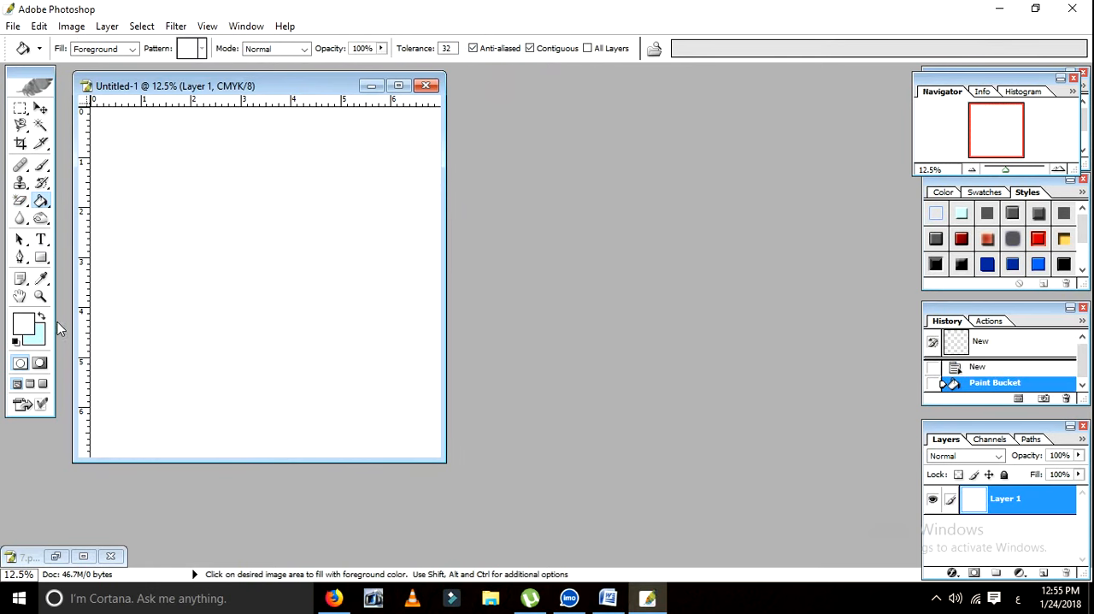
# Step: Add a text line in bright blue (00C8FF) on the upper part of the canvas reading "ا ب ت ث"
pyautogui.click(41, 239)
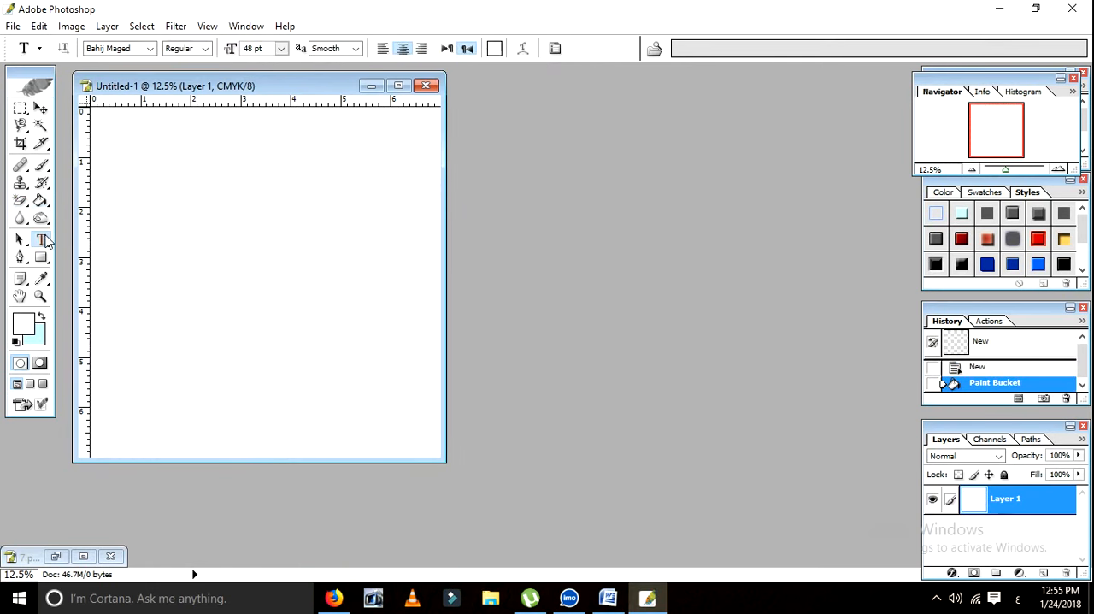
pyautogui.click(373, 199)
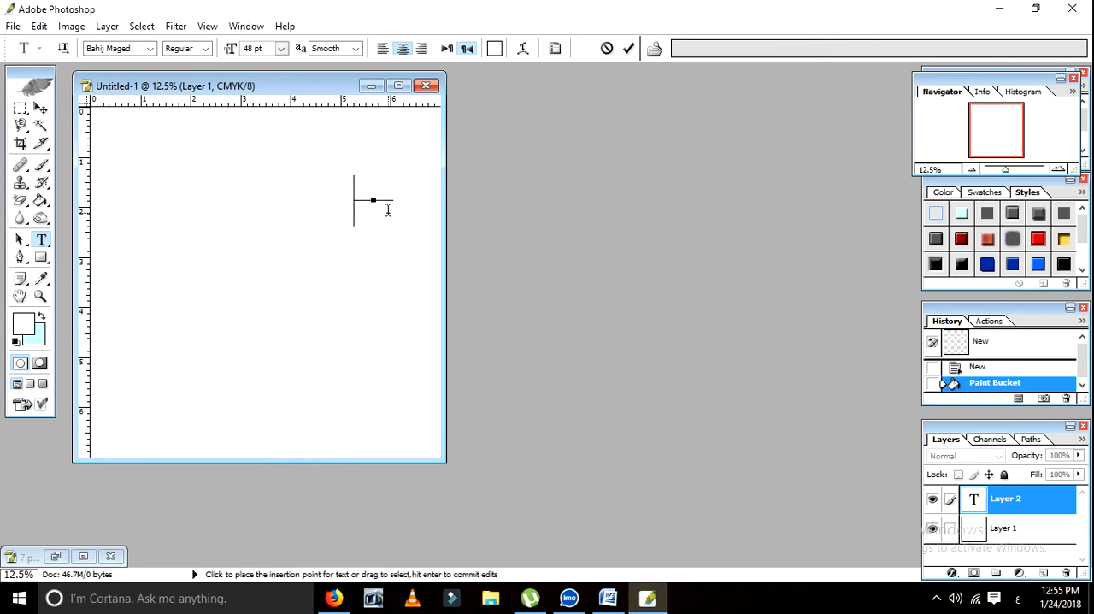
pyautogui.click(16, 325)
pyautogui.click(879, 292)
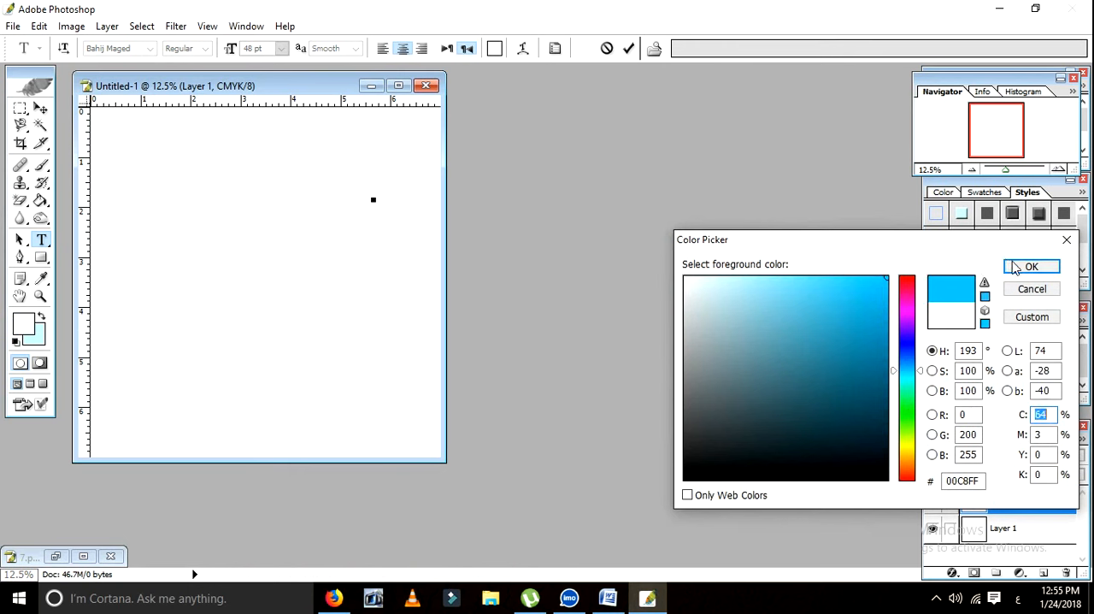
pyautogui.click(1018, 266)
pyautogui.write('ا')
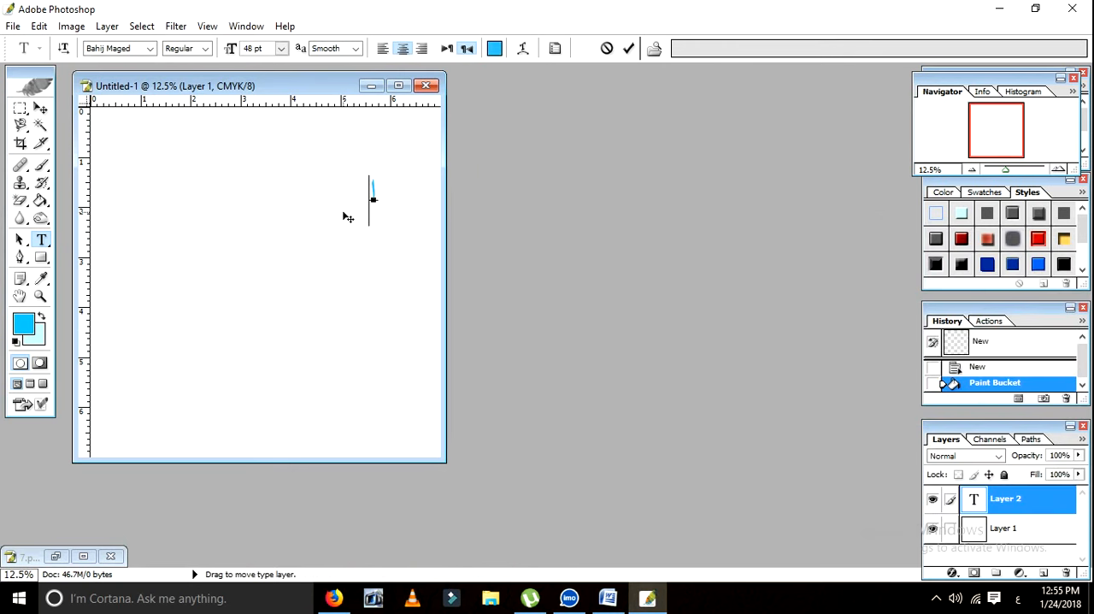
pyautogui.write('بتث')
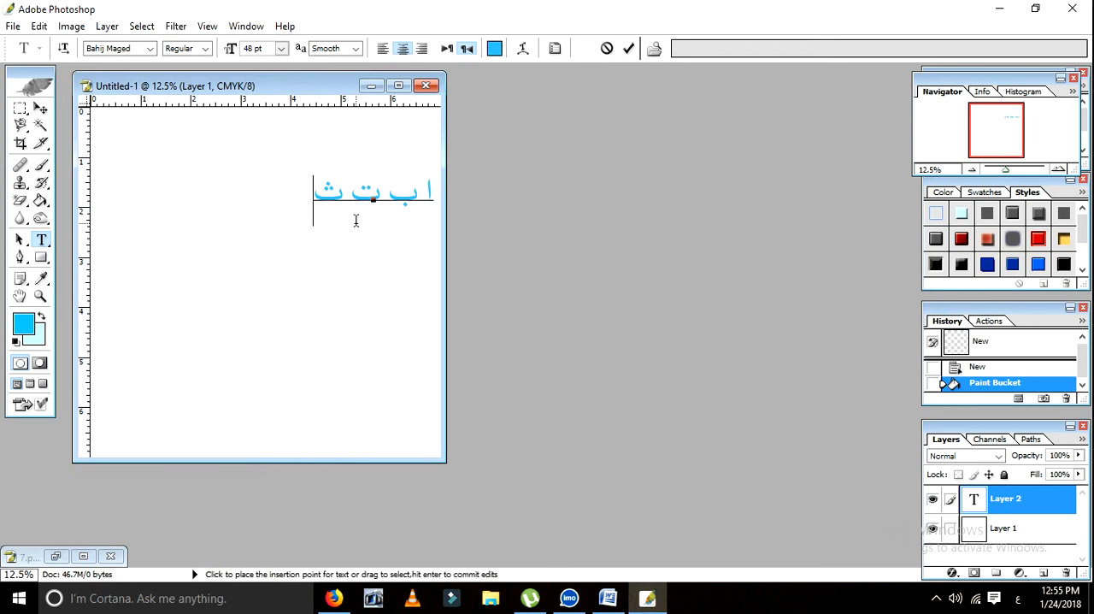
pyautogui.write('ج')
# Step: Try out the letters ج, ت and ث at the end of the text line and erase the whole text
pyautogui.press('BackSpace')
pyautogui.press('BackSpace')
pyautogui.press('BackSpace')
pyautogui.press('BackSpace')
pyautogui.press('BackSpace')
pyautogui.press('BackSpace')
pyautogui.press('BackSpace')
pyautogui.press('BackSpace')
pyautogui.press('BackSpace')
pyautogui.press('BackSpace')
pyautogui.write('ت ث')
pyautogui.press('BackSpace')
pyautogui.write('ج')
pyautogui.press('BackSpace')
pyautogui.press('BackSpace')
pyautogui.press('BackSpace')
# Step: Close the Untitled-1 document, discarding the text edits and without saving it
pyautogui.hotkey('ctrl', 'w')
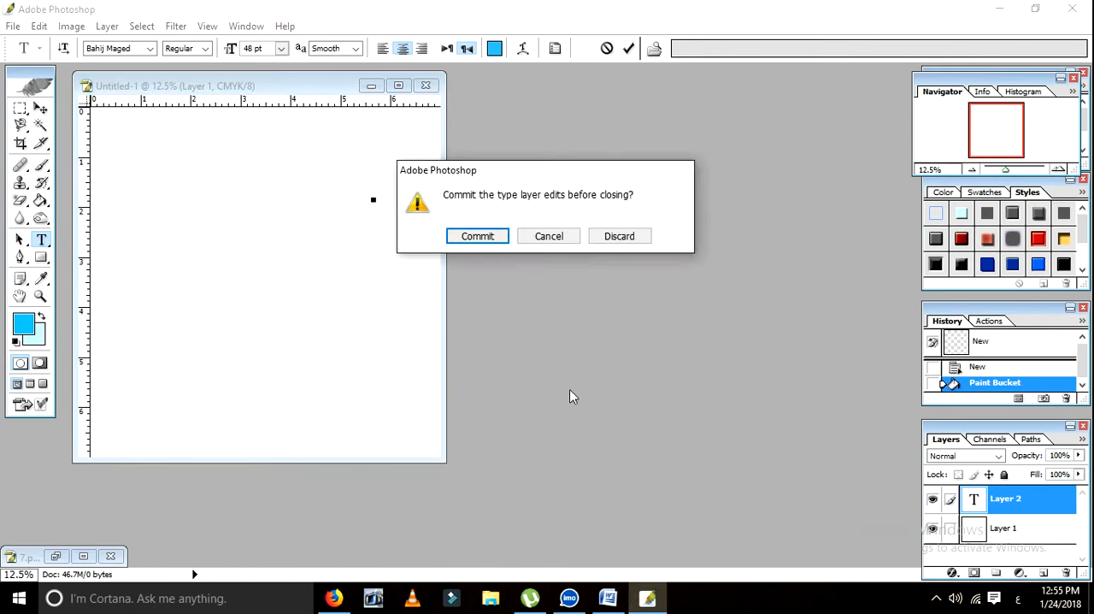
pyautogui.click(612, 237)
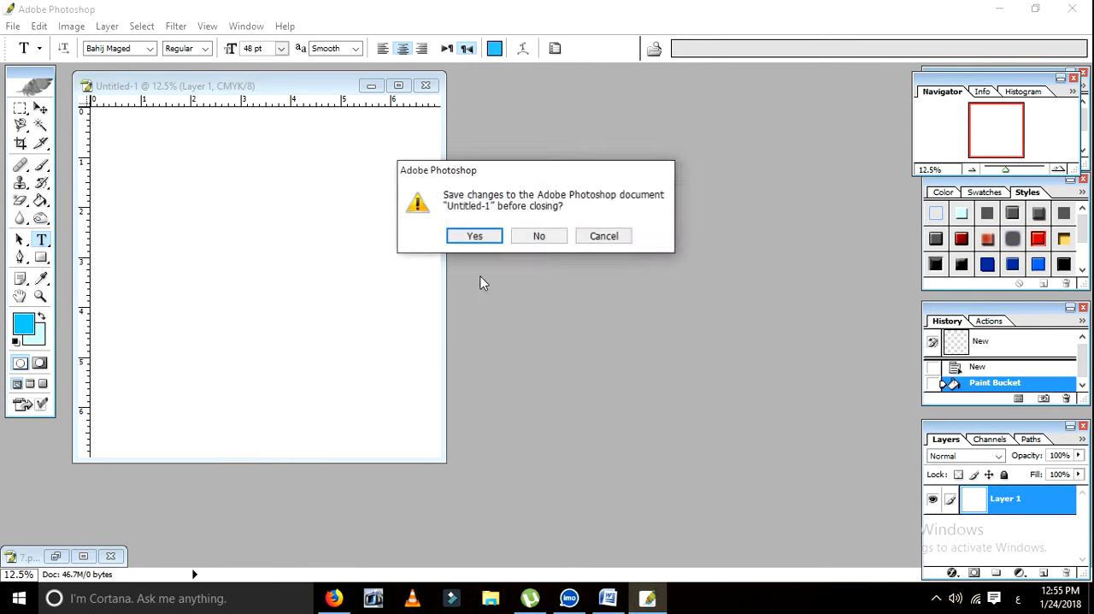
pyautogui.click(546, 236)
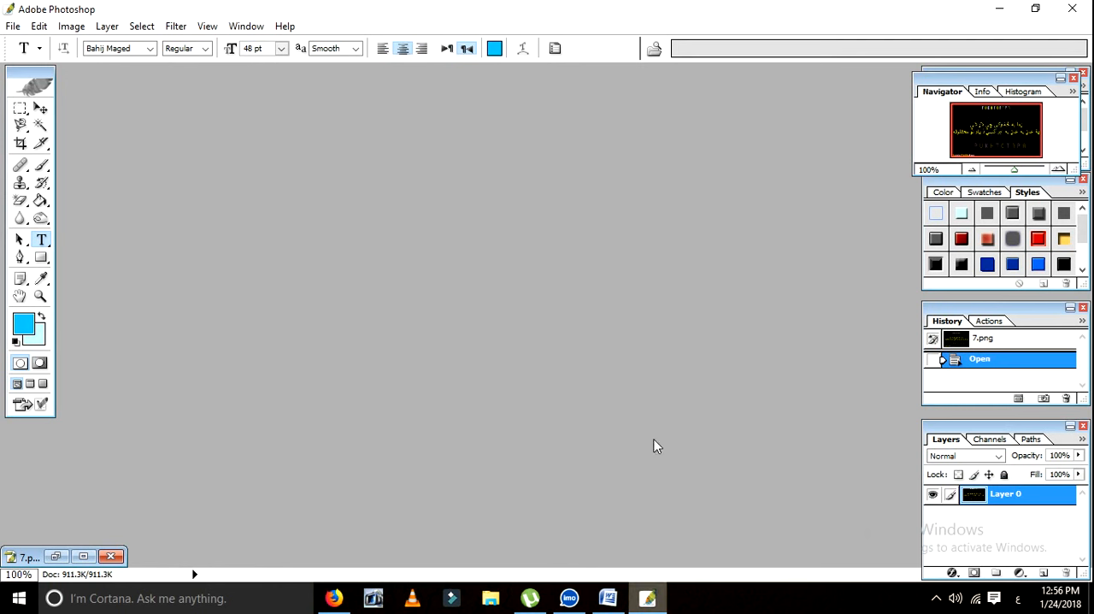
# Step: Create a new transparent CMYK document with the 1024 x 768 preset at 72 pixels/inch
pyautogui.click(13, 25)
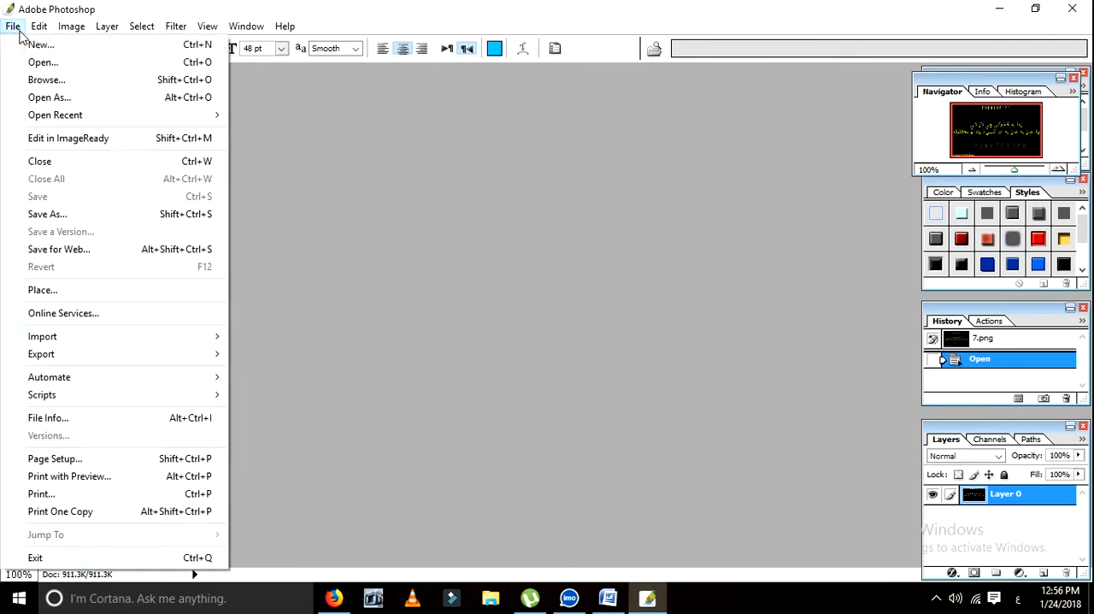
pyautogui.click(35, 44)
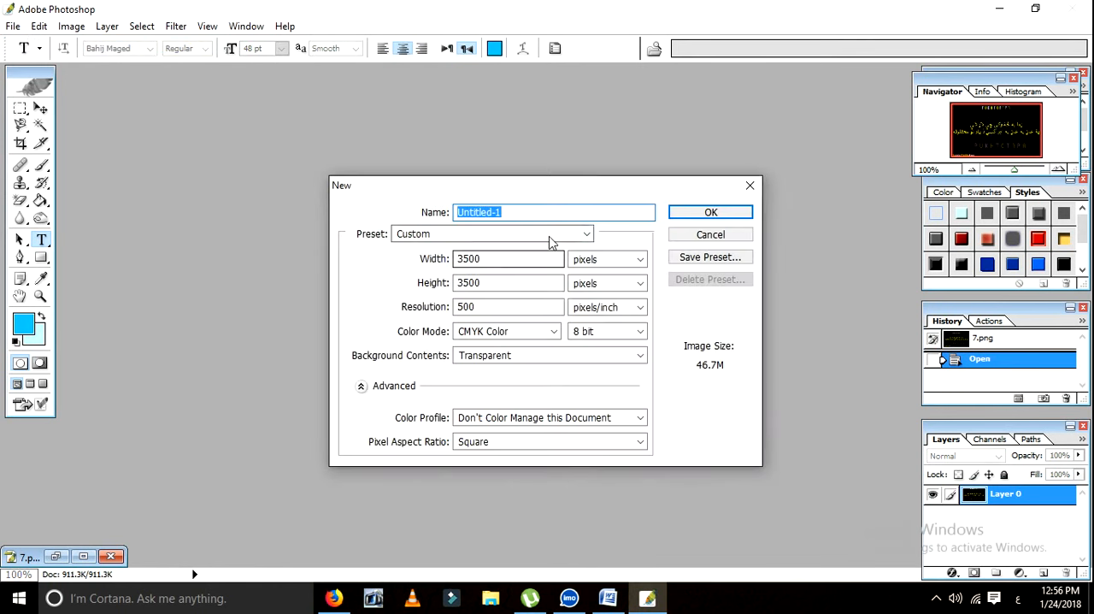
pyautogui.click(553, 238)
pyautogui.click(504, 225)
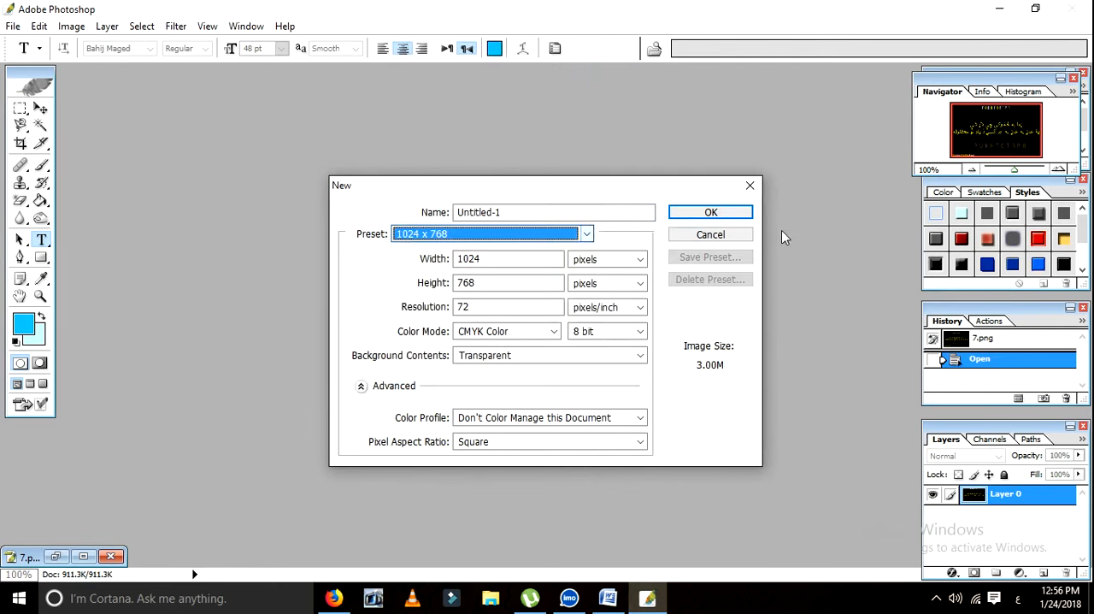
pyautogui.click(731, 213)
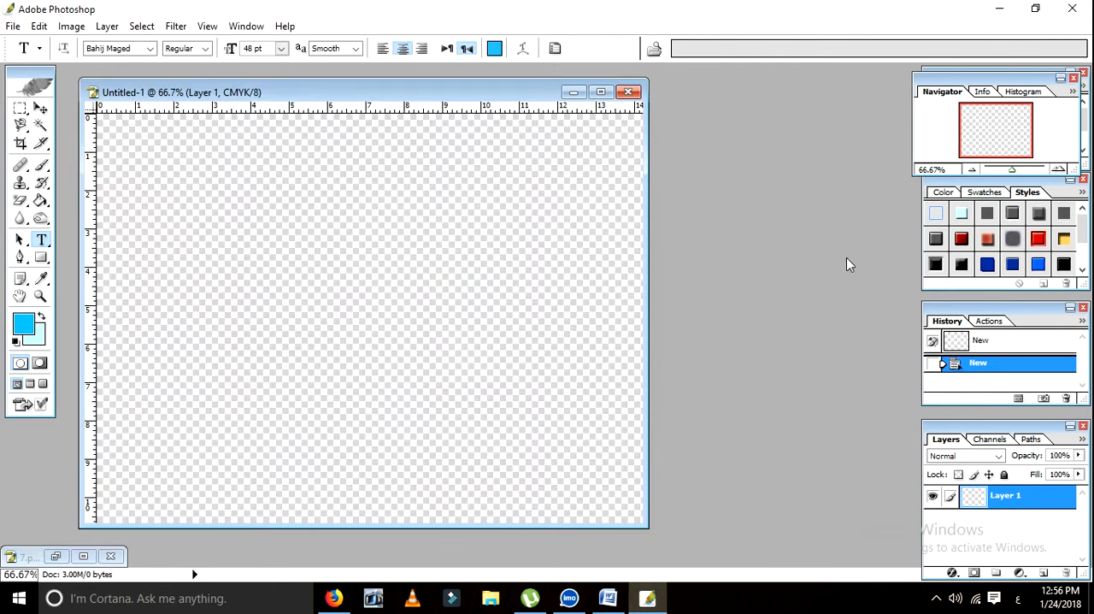
# Step: Fill the canvas with the current blue foreground colour and refill it with white
pyautogui.click(40, 200)
pyautogui.click(403, 227)
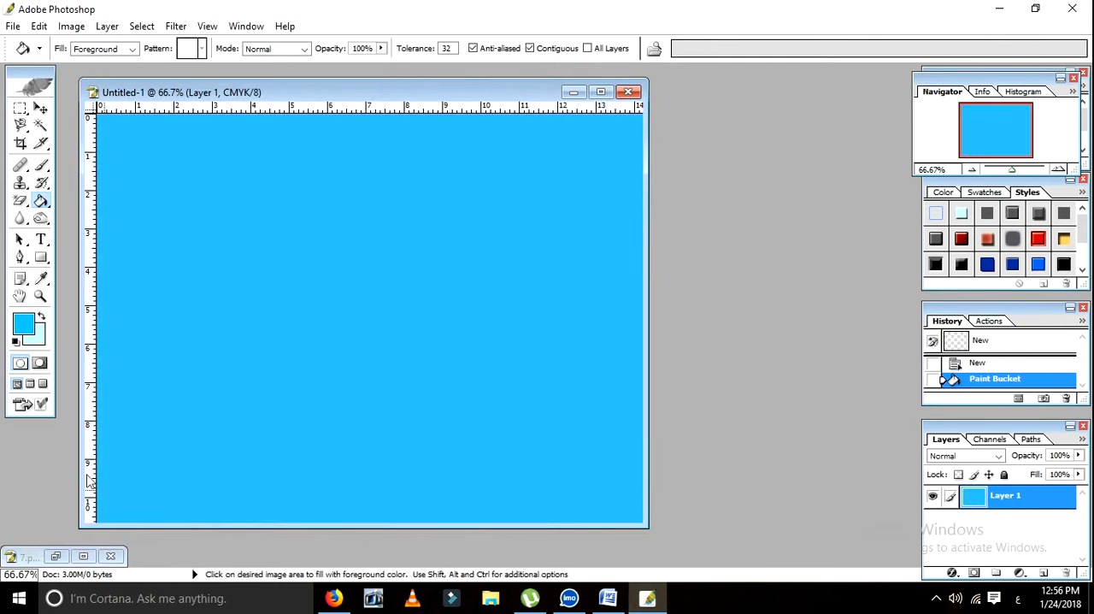
pyautogui.click(24, 323)
pyautogui.moveTo(702, 293); pyautogui.dragTo(684, 276)
pyautogui.click(1009, 266)
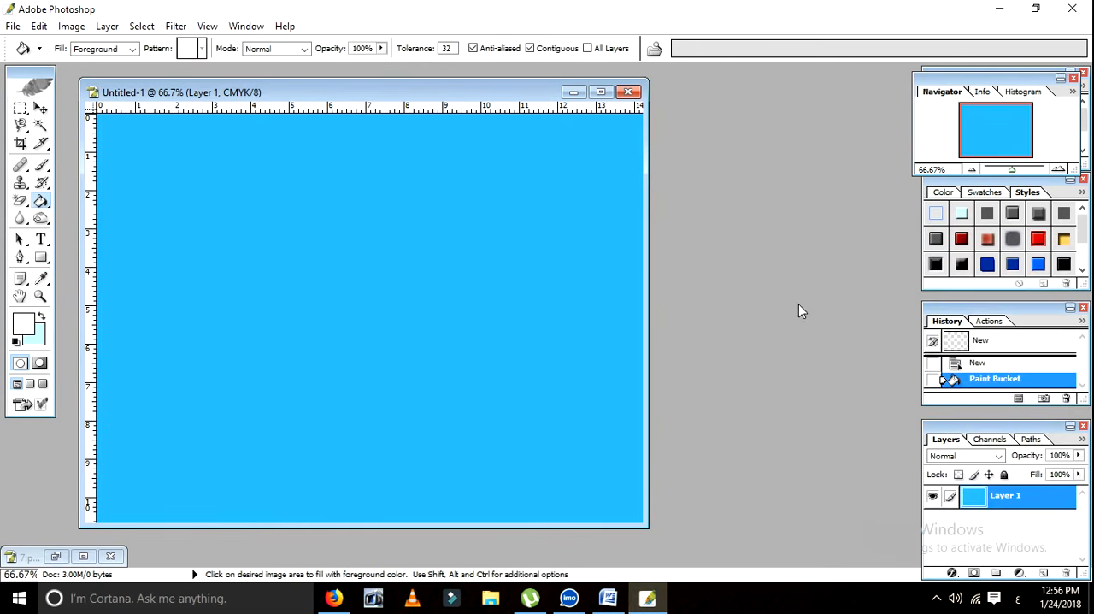
pyautogui.click(411, 222)
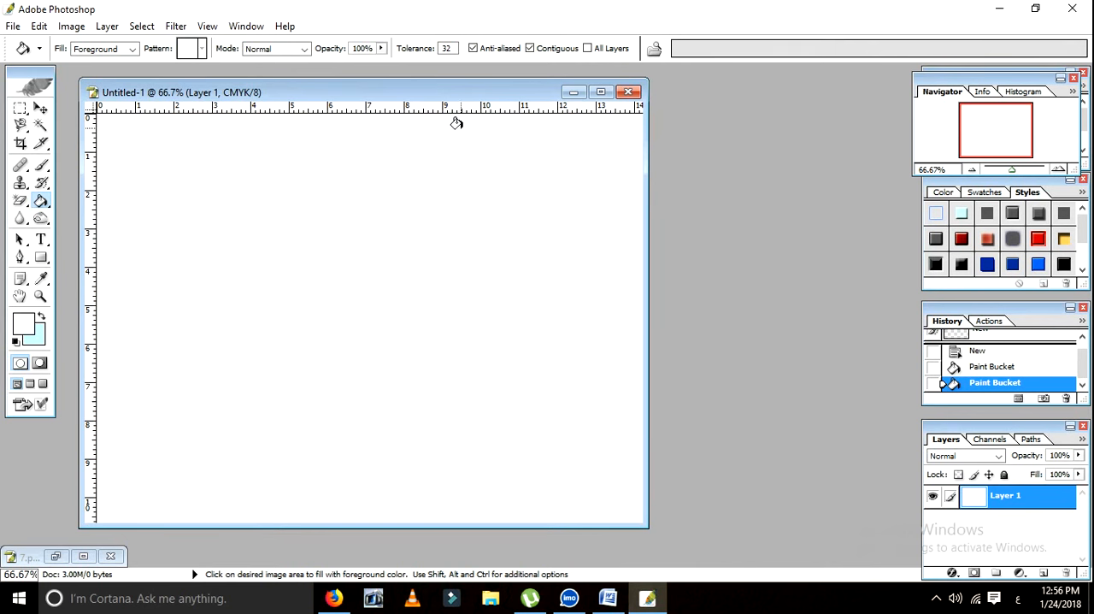
# Step: Move the document window toward the upper middle of the workspace and fill the canvas with black (000000)
pyautogui.moveTo(498, 94); pyautogui.dragTo(582, 100)
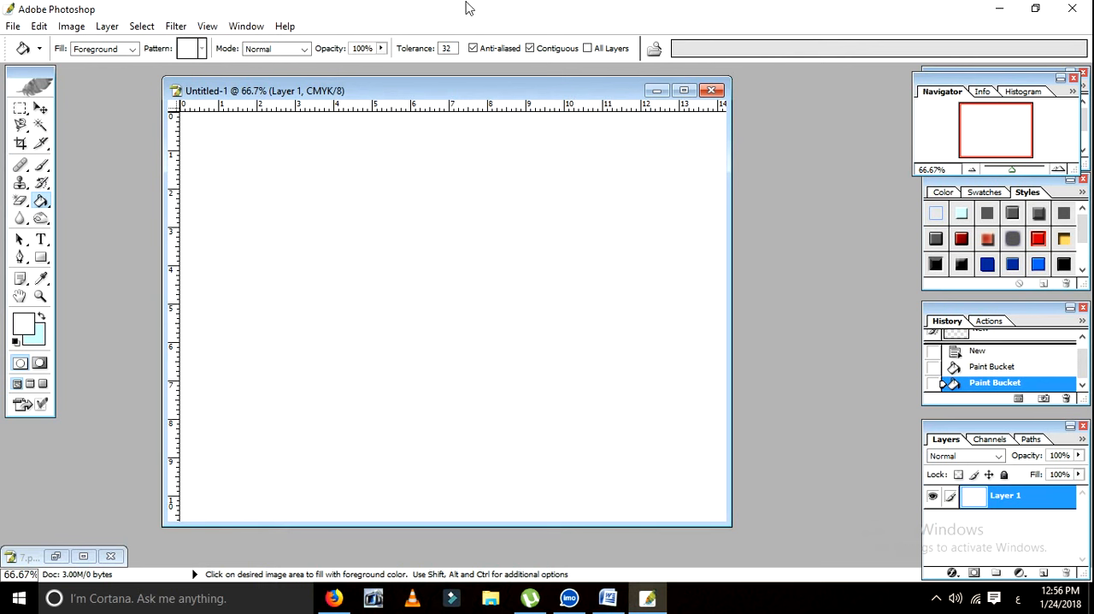
pyautogui.moveTo(523, 94); pyautogui.dragTo(524, 82)
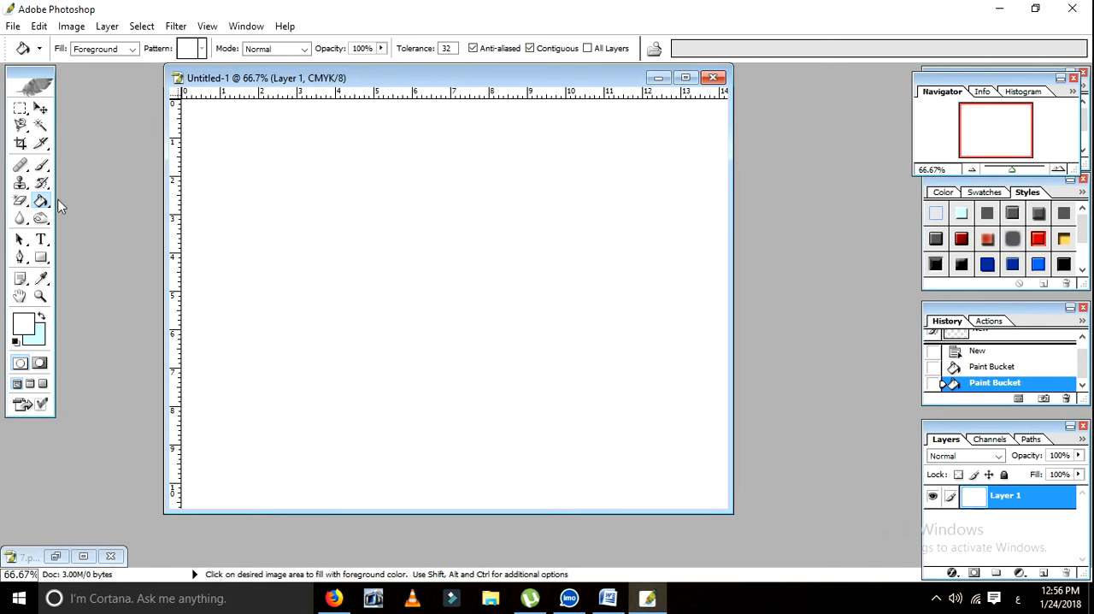
pyautogui.click(24, 323)
pyautogui.click(885, 479)
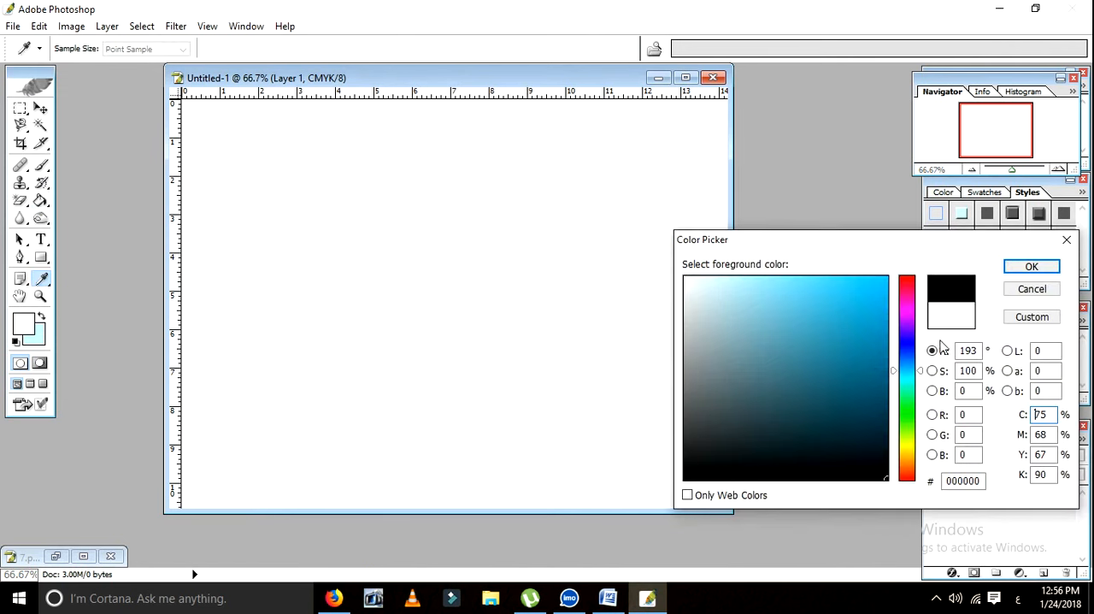
pyautogui.click(1032, 266)
pyautogui.click(373, 259)
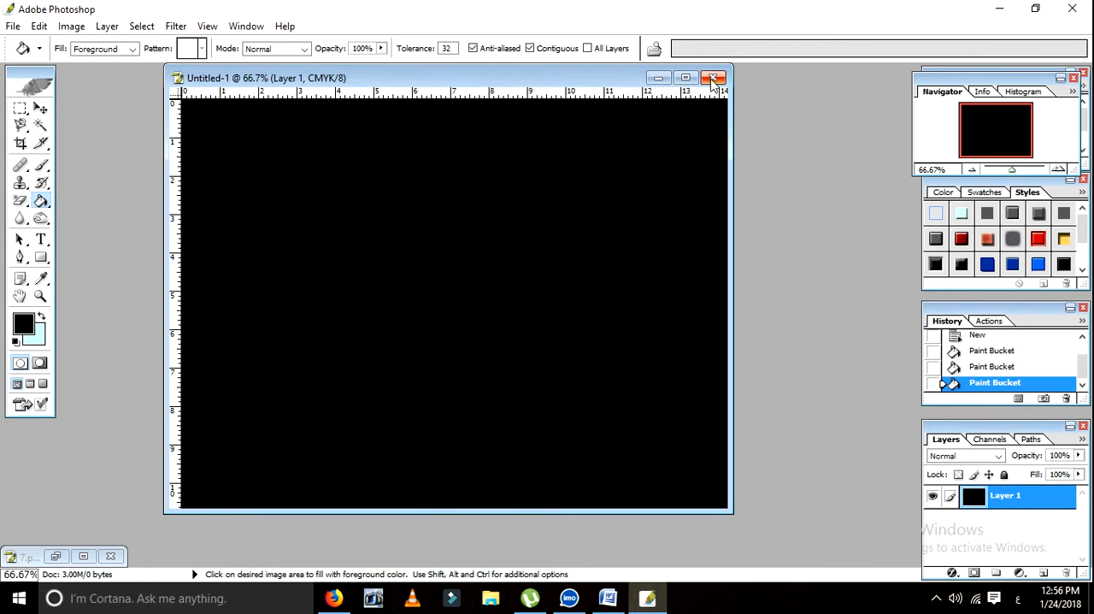
pyautogui.click(714, 78)
pyautogui.click(603, 237)
# Step: Open the logo image listed right after "dammam adabi bahir" in the "my new logo" folder on LENOVO (E:)
pyautogui.hotkey('ctrl', 'o')
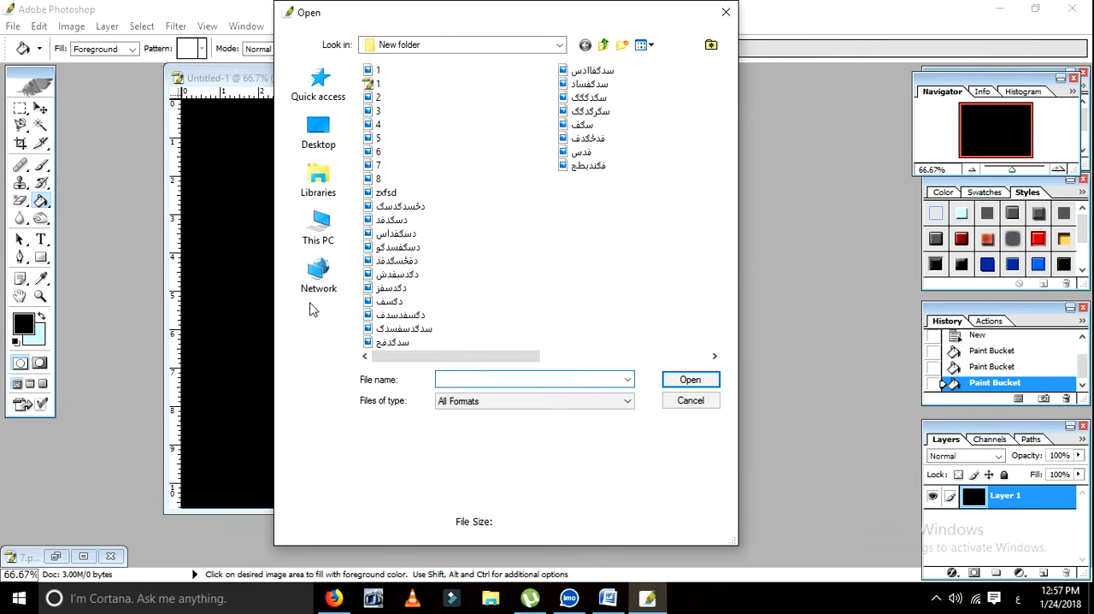
pyautogui.click(315, 232)
pyautogui.scroll(-3, 475, 259)
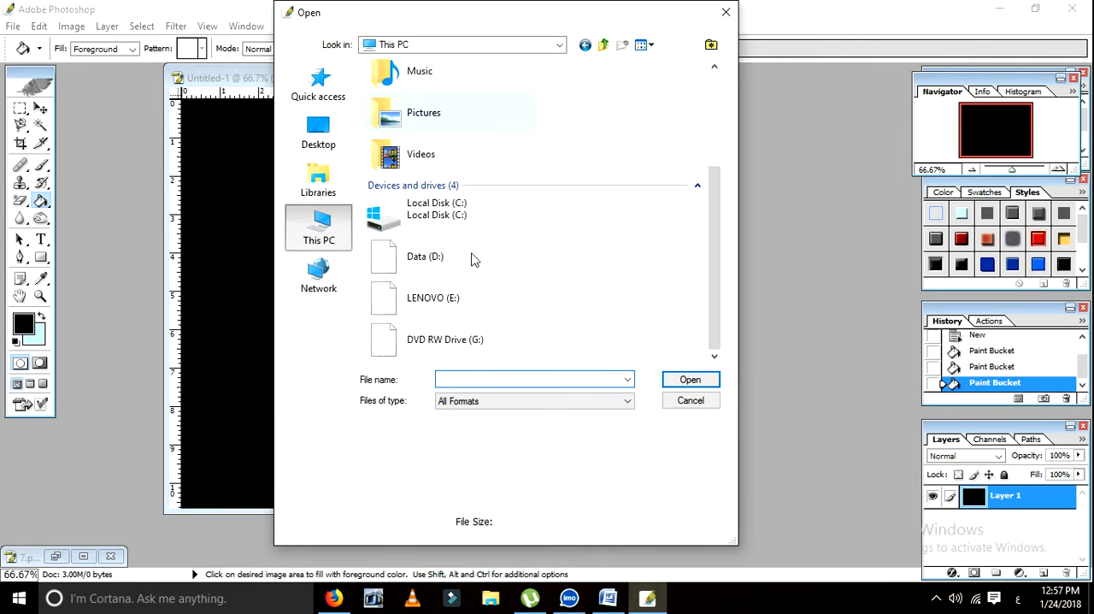
pyautogui.doubleClick(452, 295)
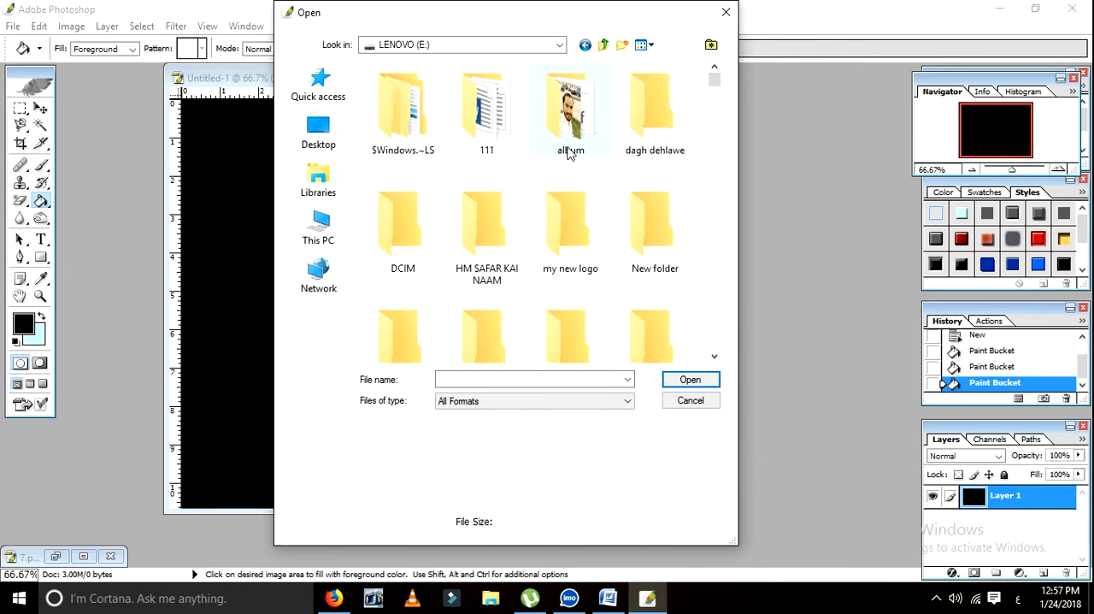
pyautogui.doubleClick(580, 253)
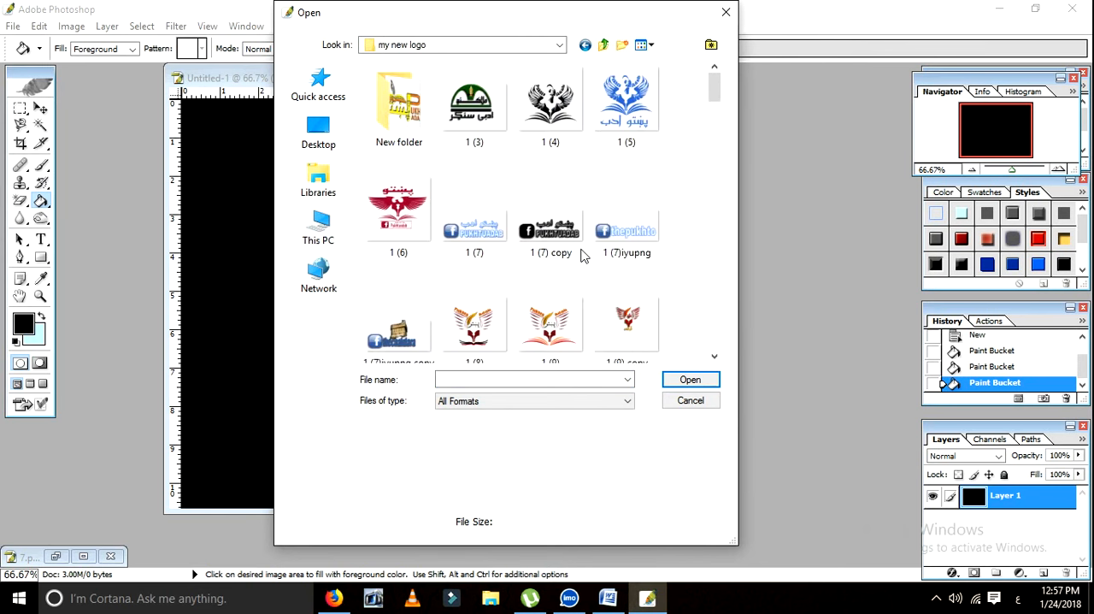
pyautogui.scroll(-3, 571, 267)
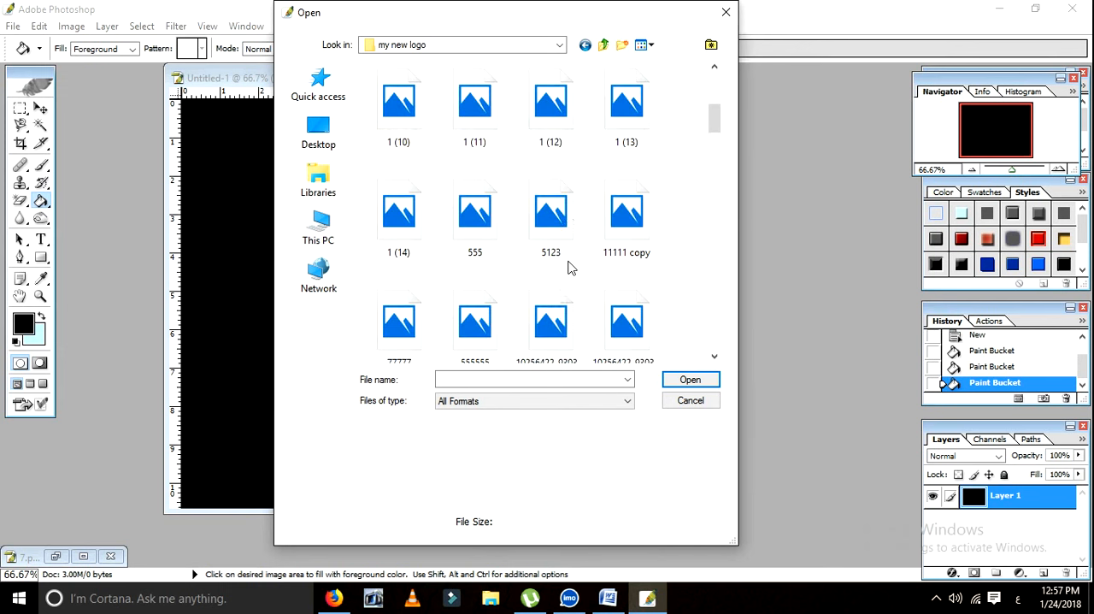
pyautogui.scroll(-2, 571, 268)
pyautogui.scroll(-3, 572, 268)
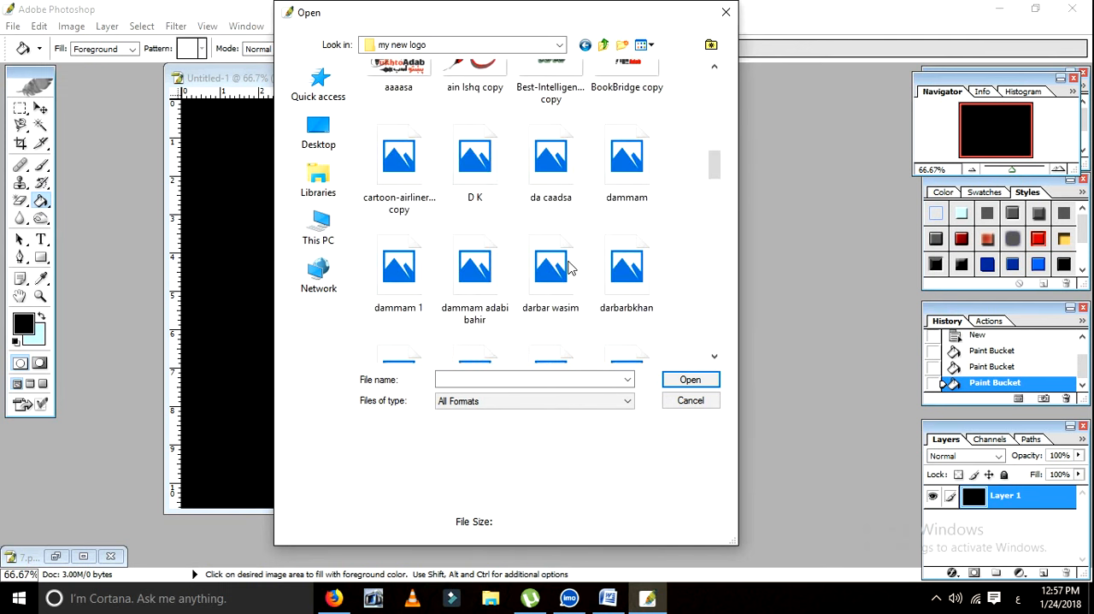
pyautogui.scroll(-3, 536, 301)
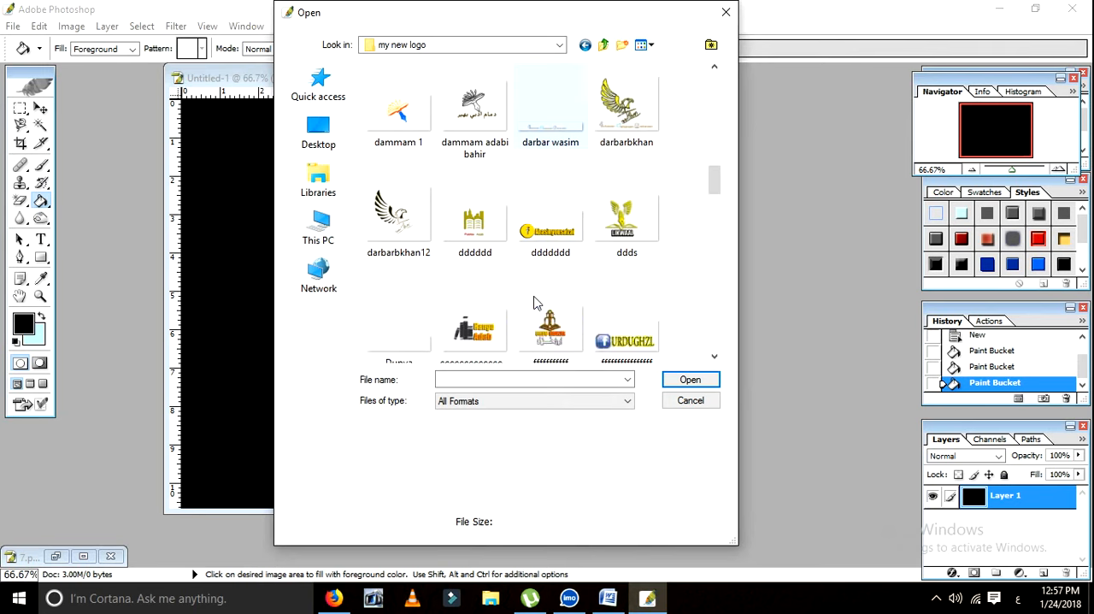
pyautogui.click(542, 129)
pyautogui.doubleClick(542, 128)
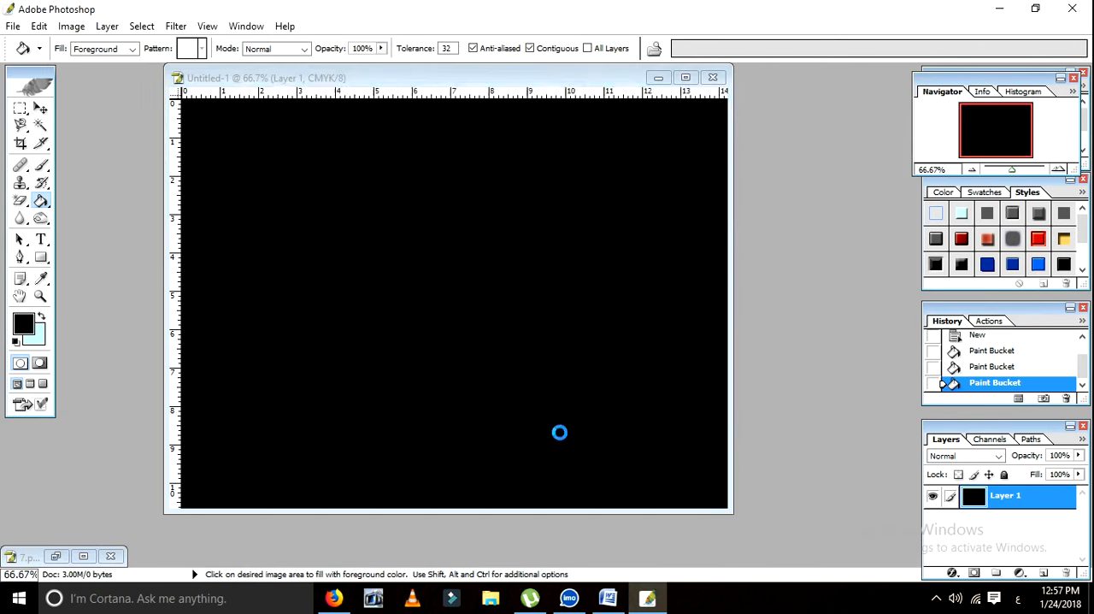
# Step: Minimize the window of the newly opened logo image
pyautogui.click(716, 98)
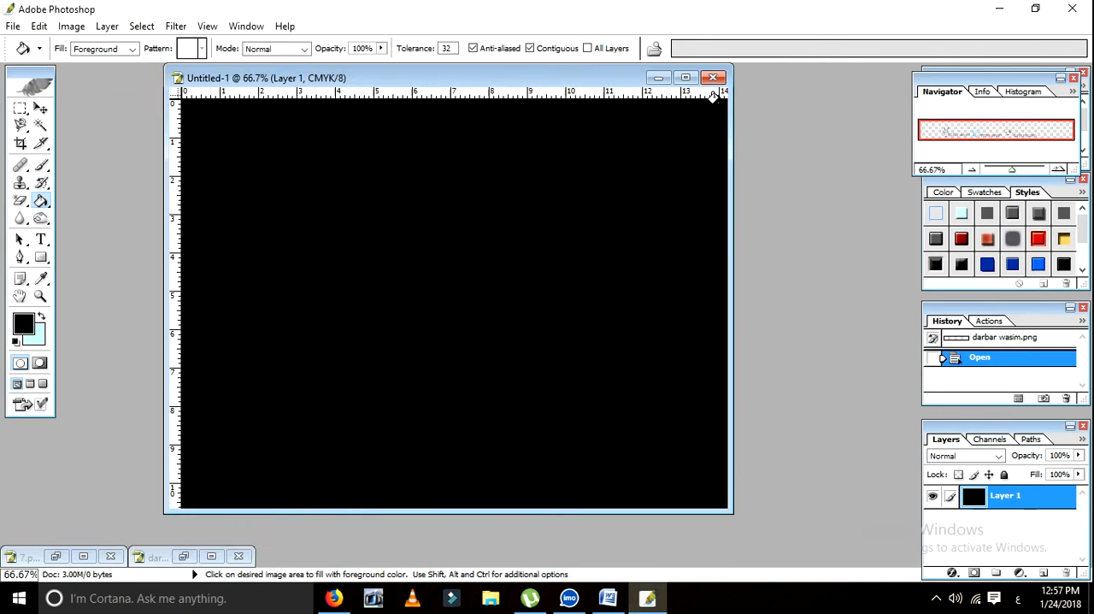
# Step: Open "pukhto tapa" from the "my new logo" folder with its text layers updated, and close it without saving
pyautogui.hotkey('ctrl', 'o')
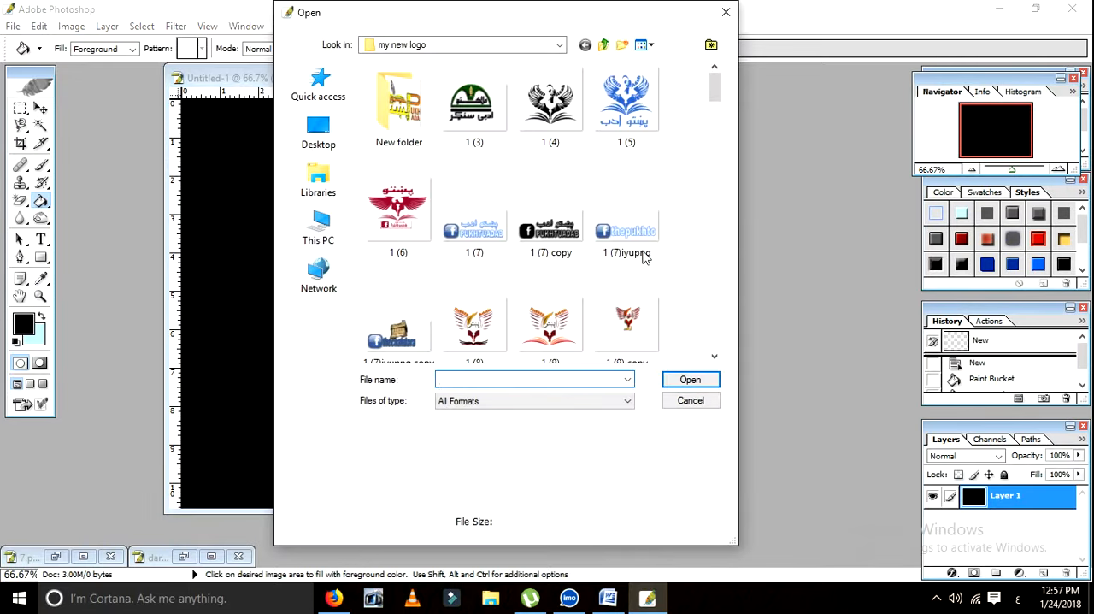
pyautogui.scroll(-10, 599, 239)
pyautogui.scroll(-5, 599, 239)
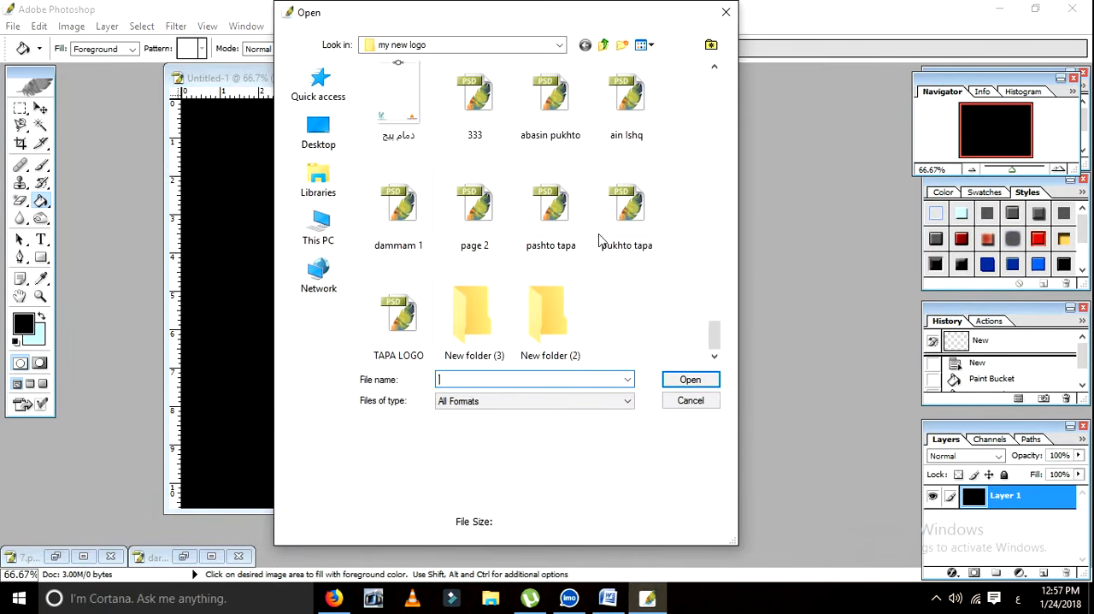
pyautogui.click(630, 214)
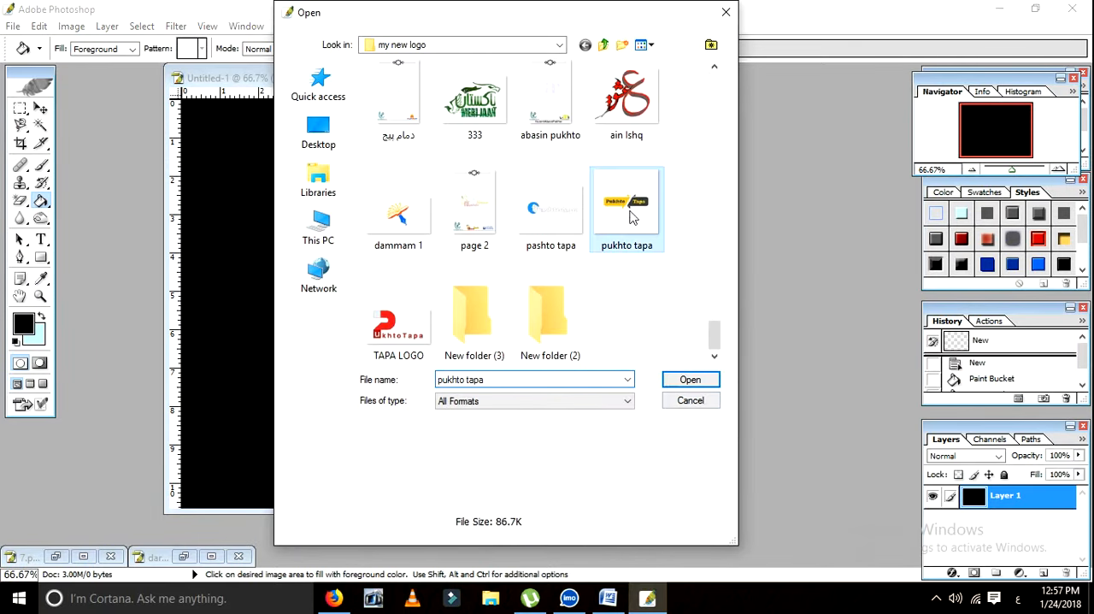
pyautogui.doubleClick(630, 214)
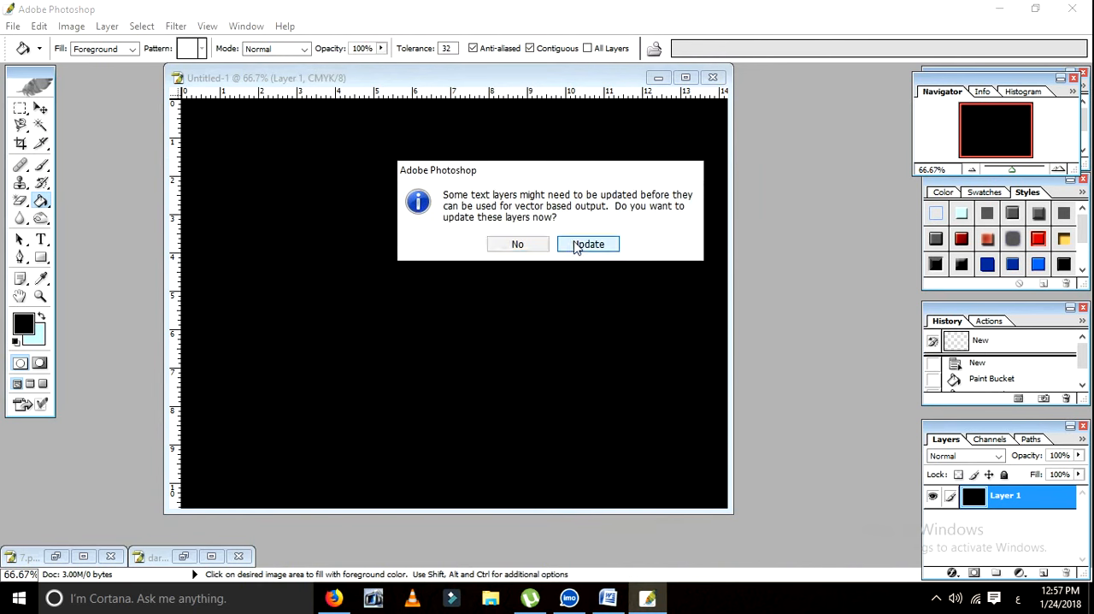
pyautogui.click(589, 245)
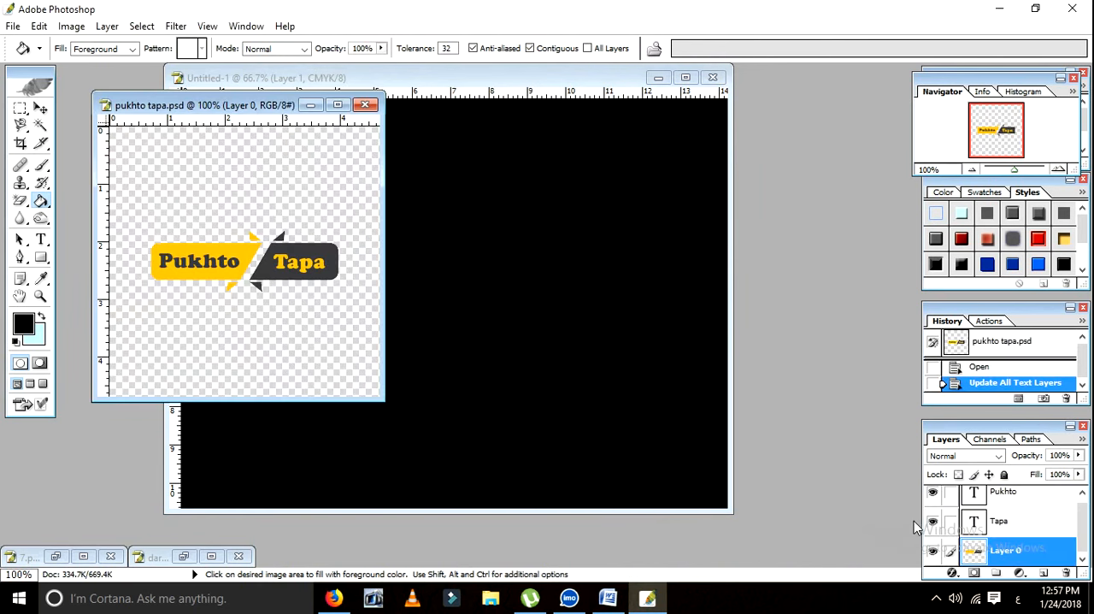
pyautogui.click(365, 104)
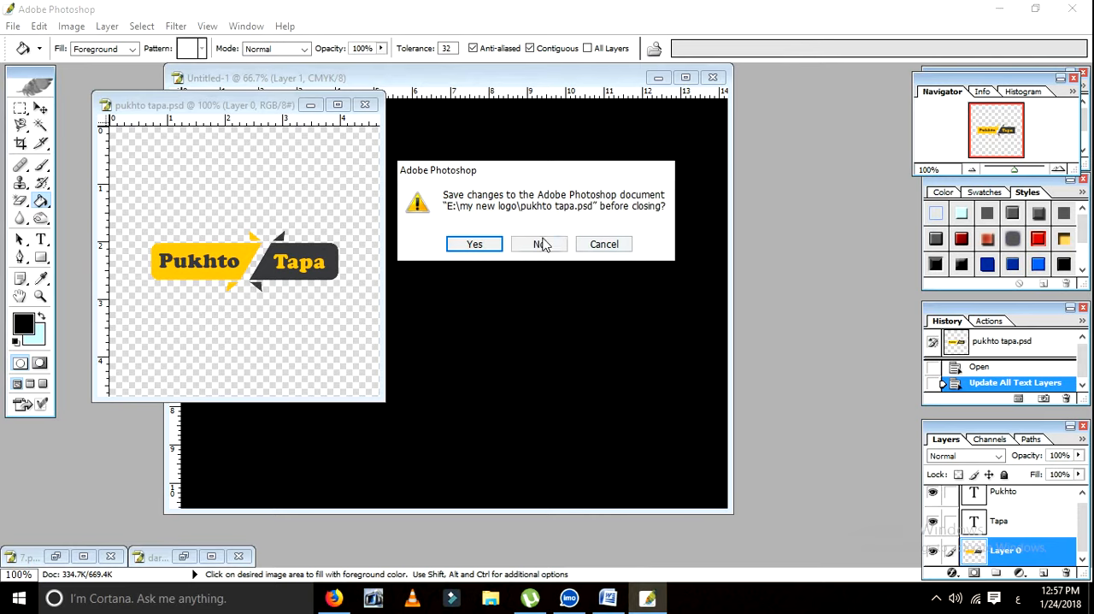
pyautogui.click(541, 244)
# Step: Open the blue eagle logo "logo 1.png" from the "my new logo" folder and minimize its window
pyautogui.hotkey('ctrl', 'o')
pyautogui.scroll(-6, 600, 262)
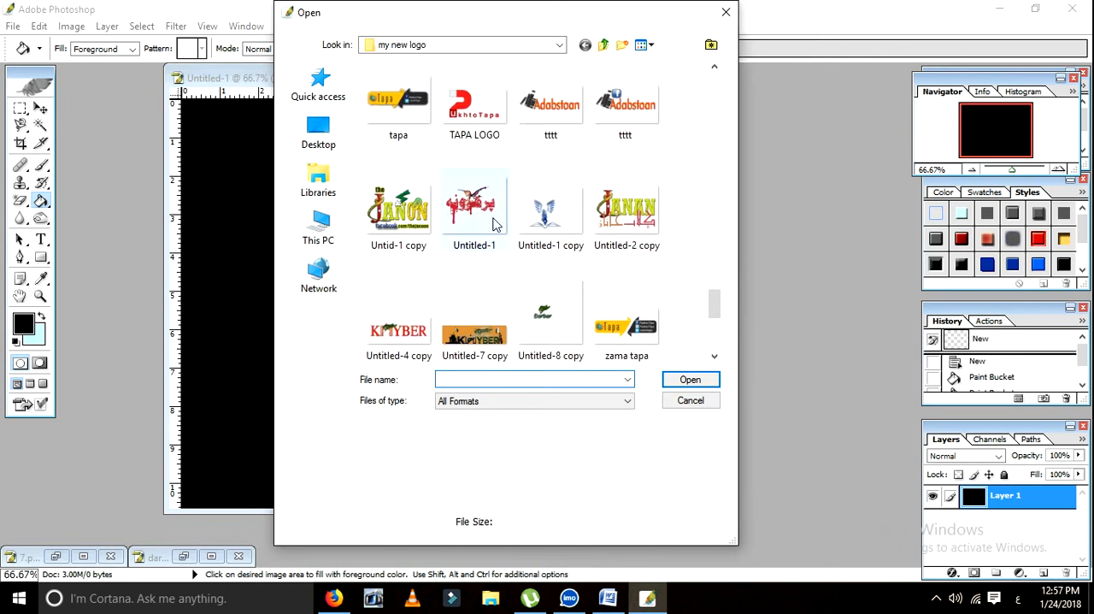
pyautogui.scroll(4, 493, 224)
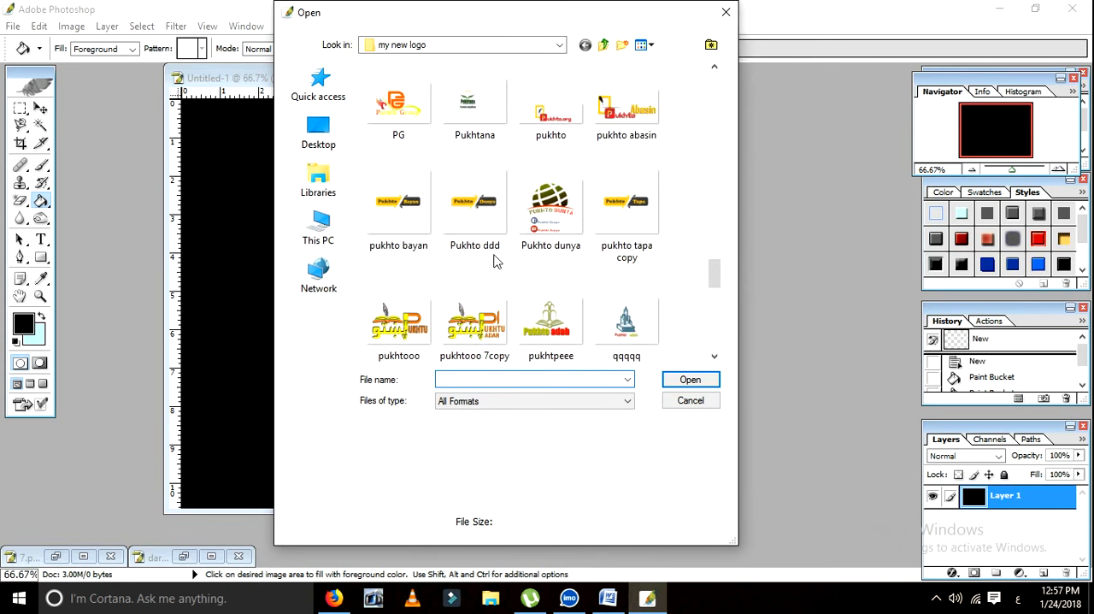
pyautogui.scroll(5, 494, 261)
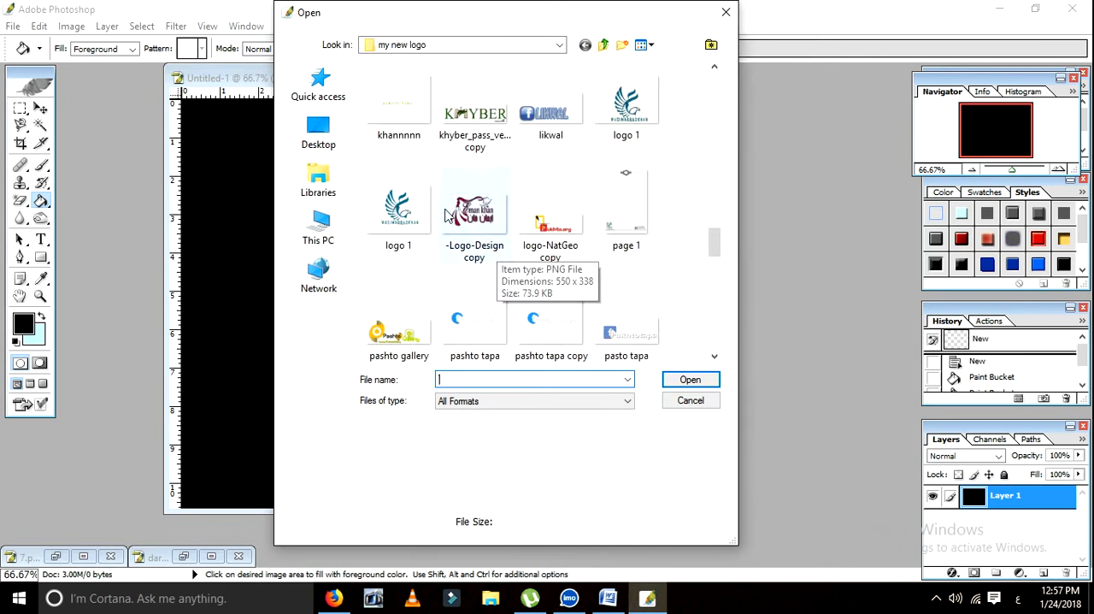
pyautogui.doubleClick(395, 208)
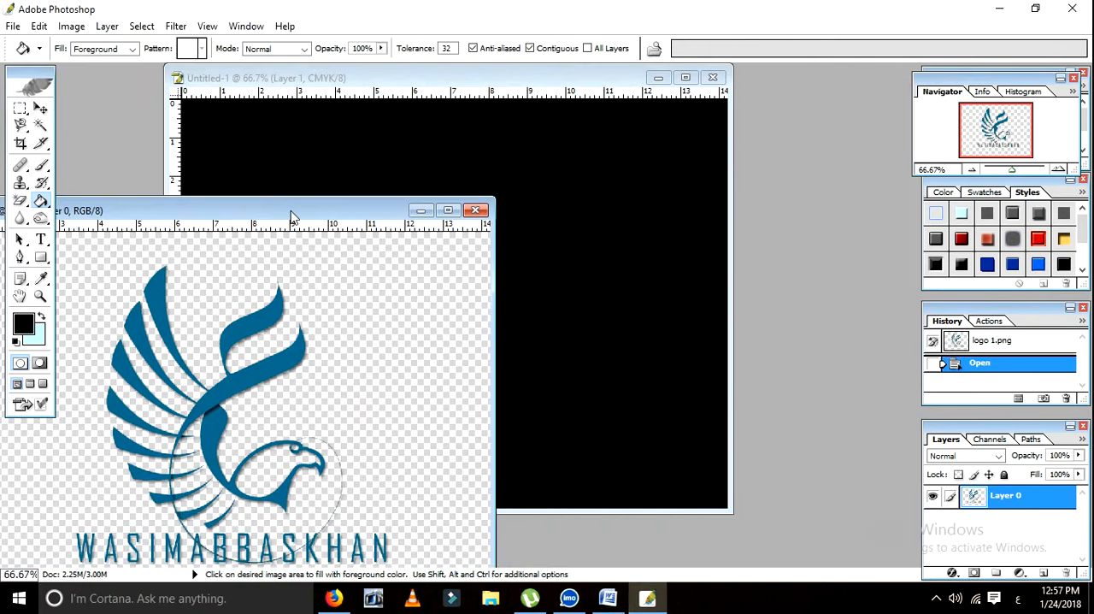
pyautogui.moveTo(466, 116); pyautogui.dragTo(295, 213)
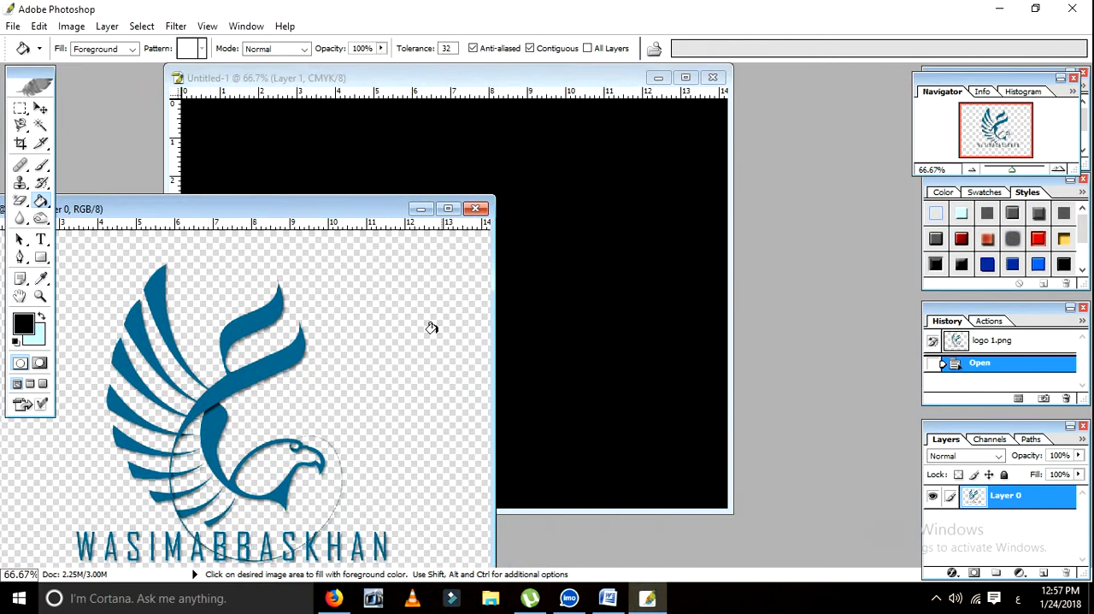
pyautogui.click(420, 209)
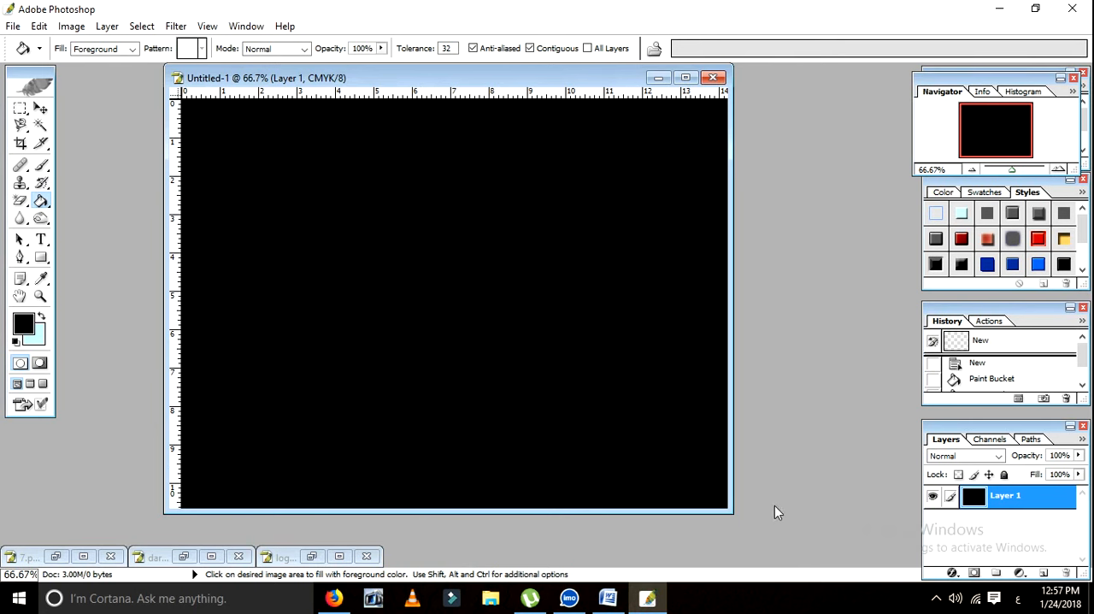
# Step: Start a horizontal text layer in the upper half of the black canvas with a light blue text colour
pyautogui.click(41, 109)
pyautogui.click(41, 240)
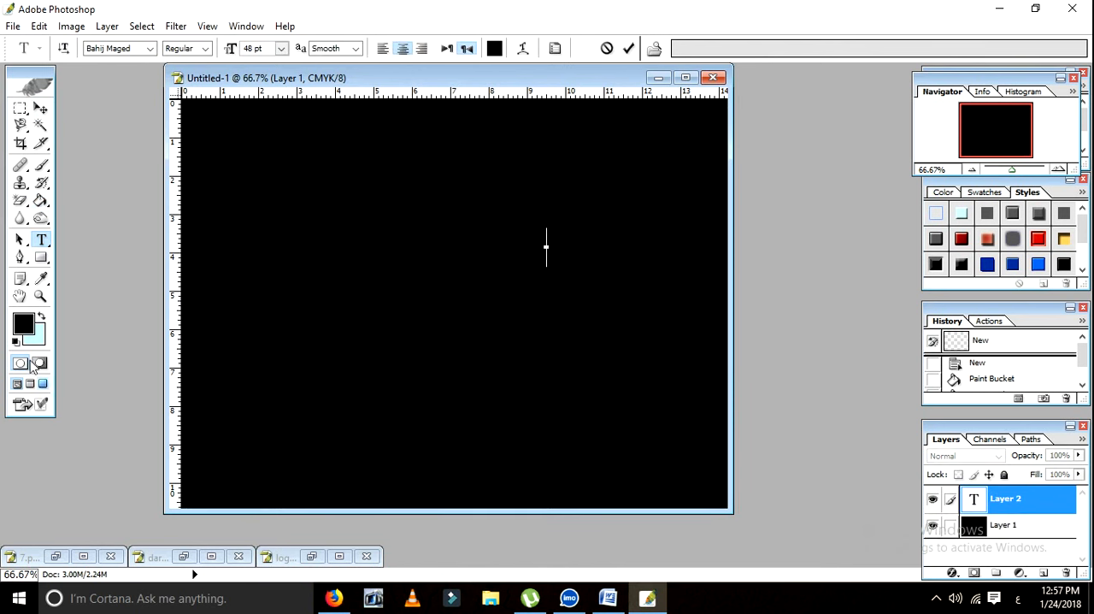
pyautogui.click(25, 330)
pyautogui.moveTo(872, 309); pyautogui.dragTo(975, 271)
pyautogui.click(1032, 267)
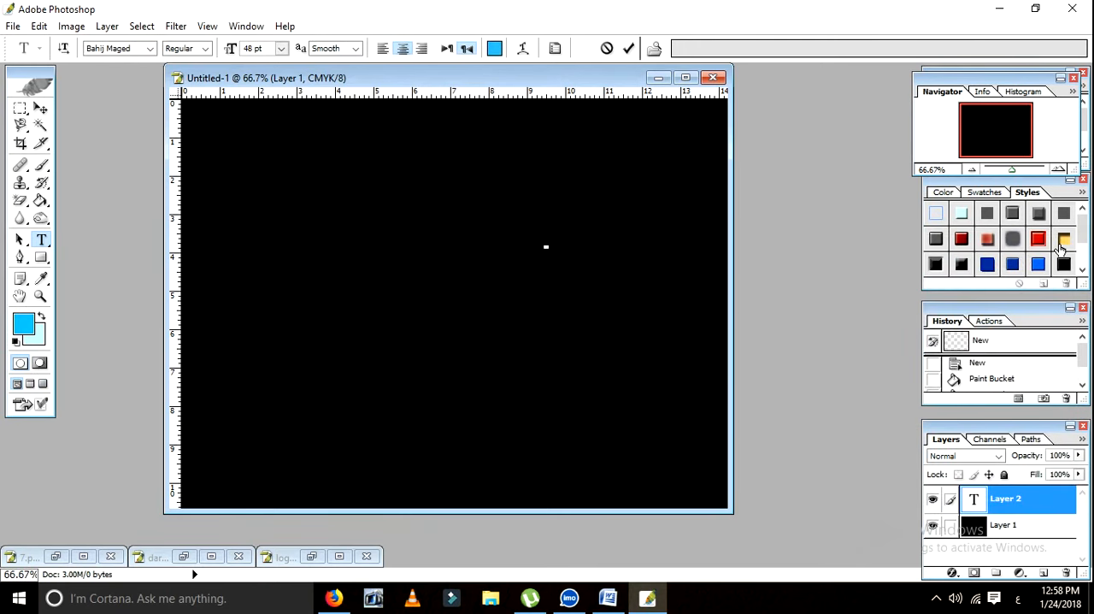
# Step: Enter the first line of the poem, "اول بۀ کله کله غم ؤ"
pyautogui.write('اول بة كله كله')
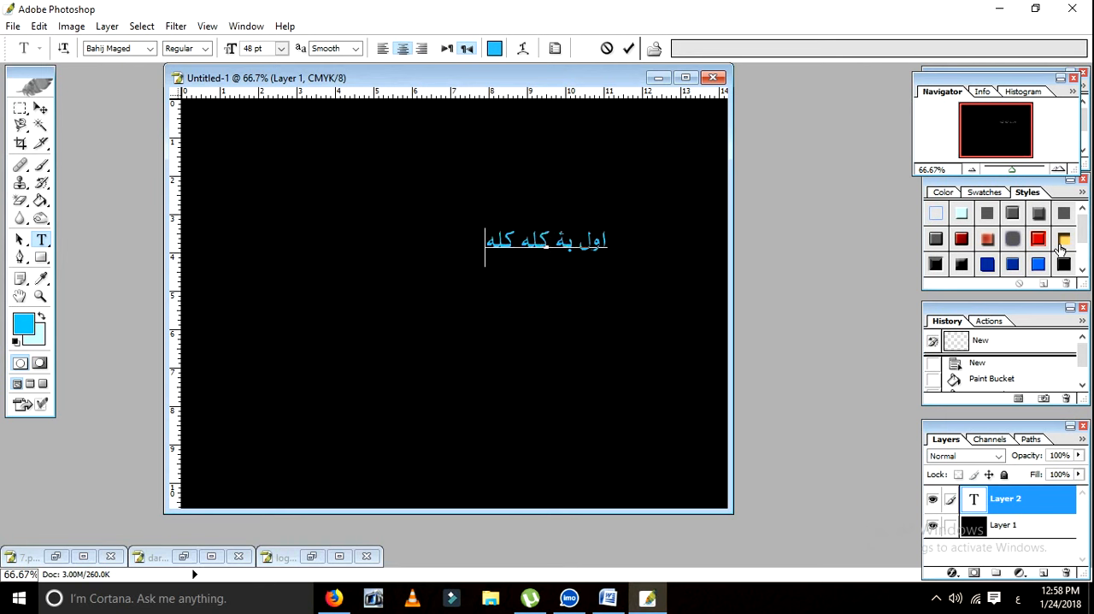
pyautogui.write(' غم ؤ')
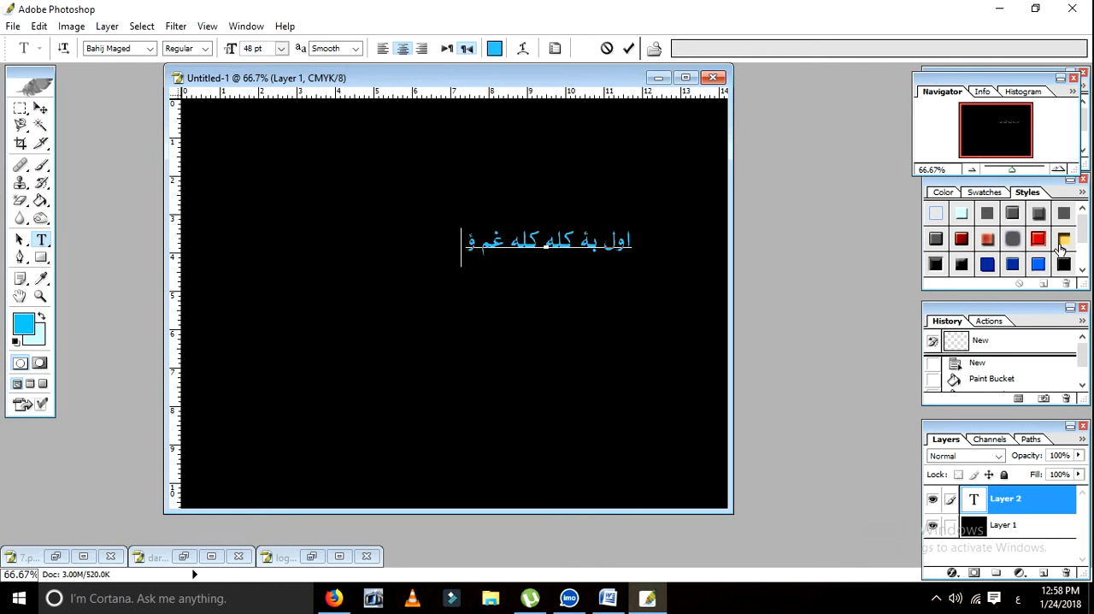
pyautogui.write('اوس مي')
# Step: Add the second line of the poem, "اوس مې دوتر شو کروندې پکښې کوومه"
pyautogui.press('BackSpace')
pyautogui.press('BackSpace')
pyautogui.write('ي دوتر شو کرو')
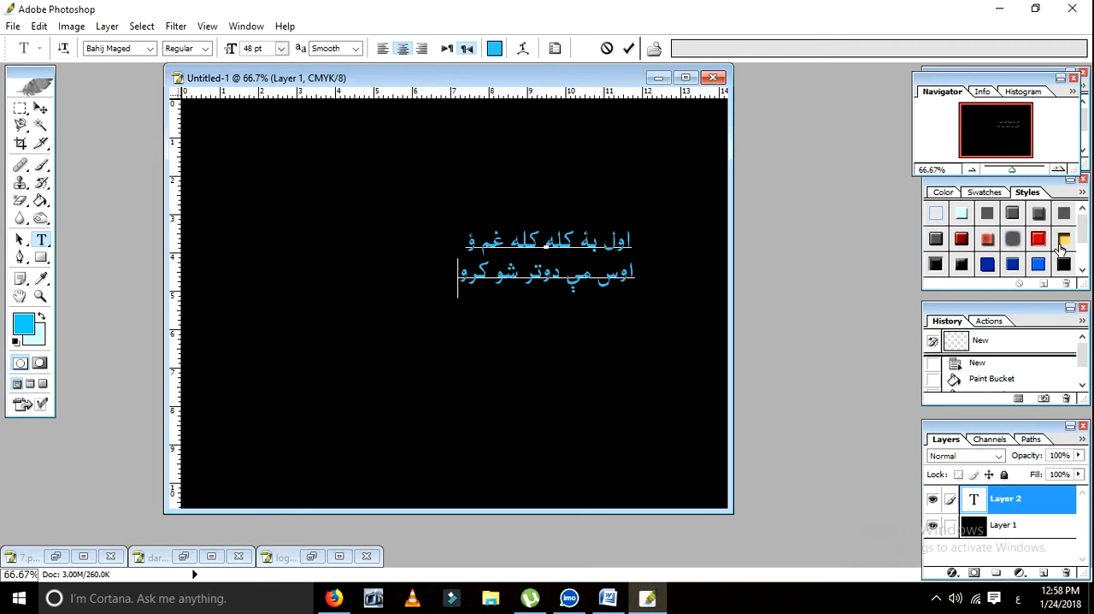
pyautogui.write('ندي پ')
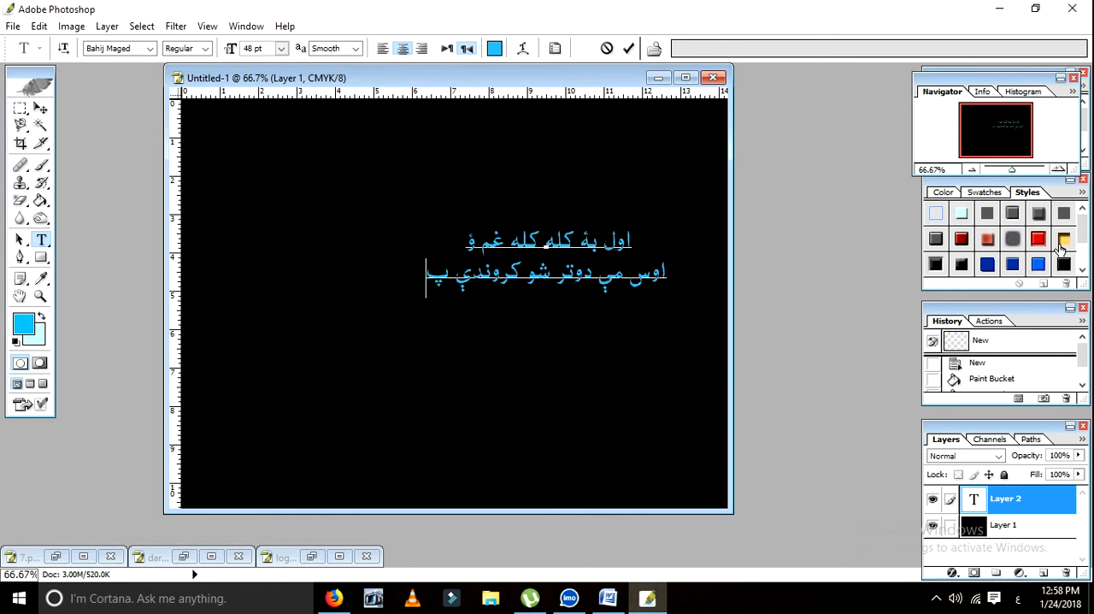
pyautogui.write('کښي کوومه')
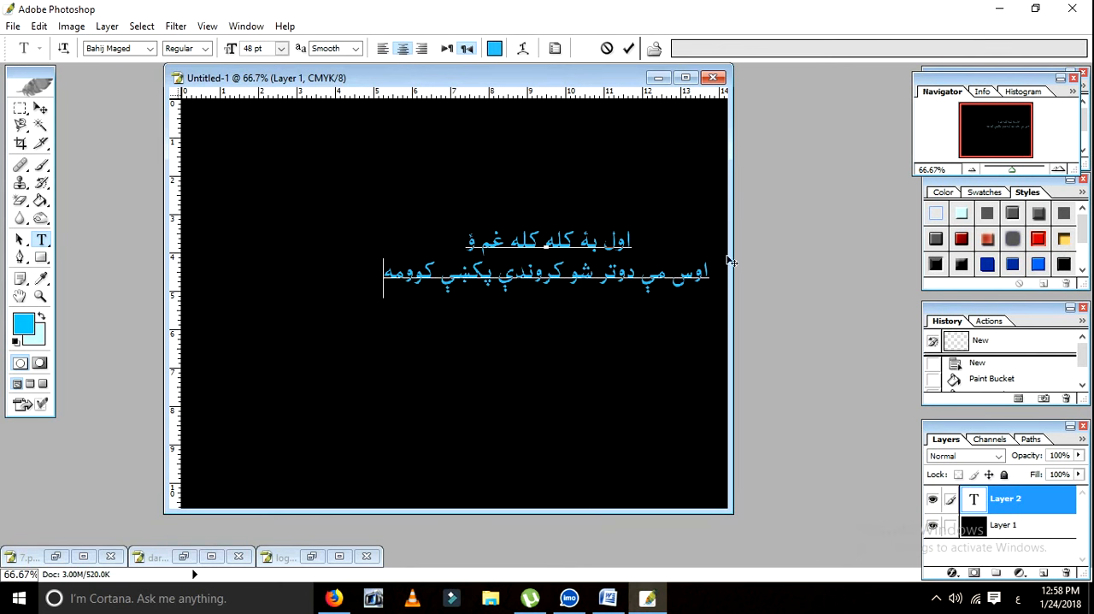
# Step: Move the poem text to the middle of the canvas and scale it proportionally to about 134%
pyautogui.click(40, 109)
pyautogui.moveTo(546, 257); pyautogui.dragTo(518, 305)
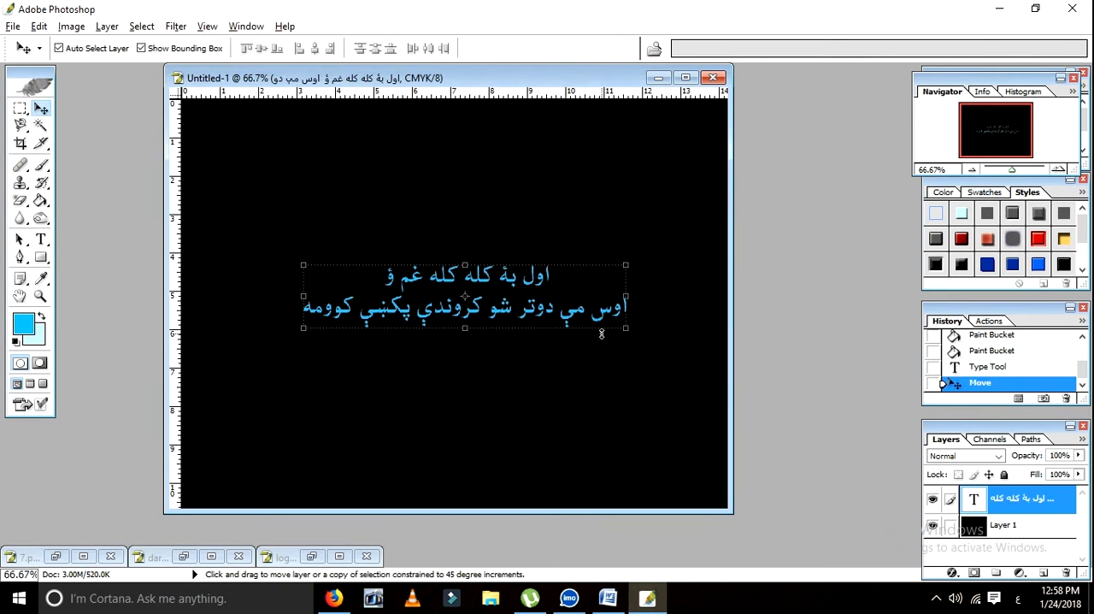
pyautogui.moveTo(621, 333); pyautogui.dragTo(670, 386)
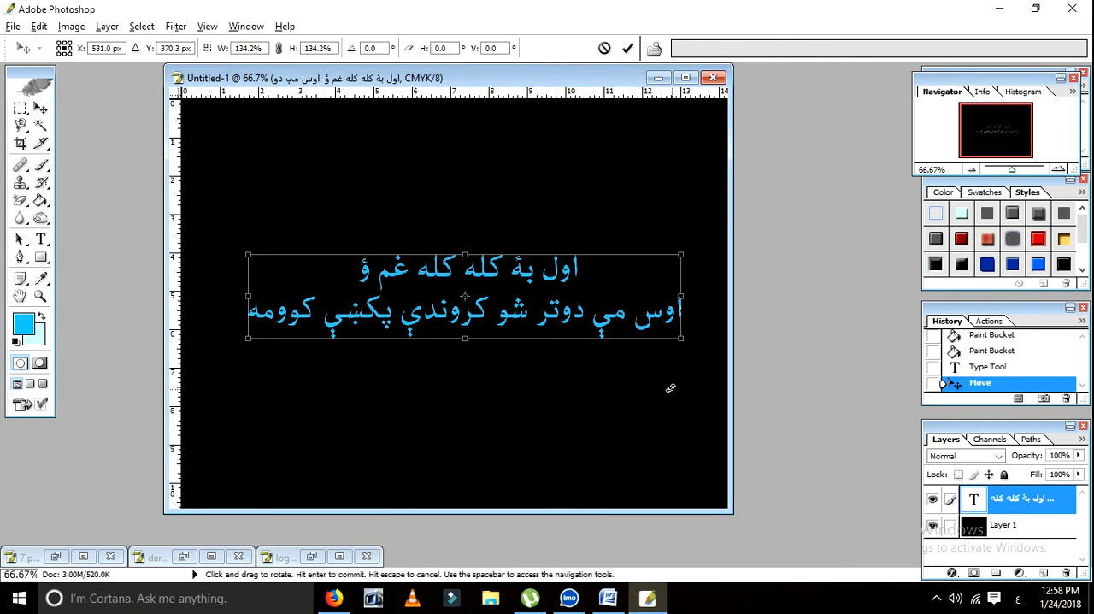
pyautogui.press('Return')
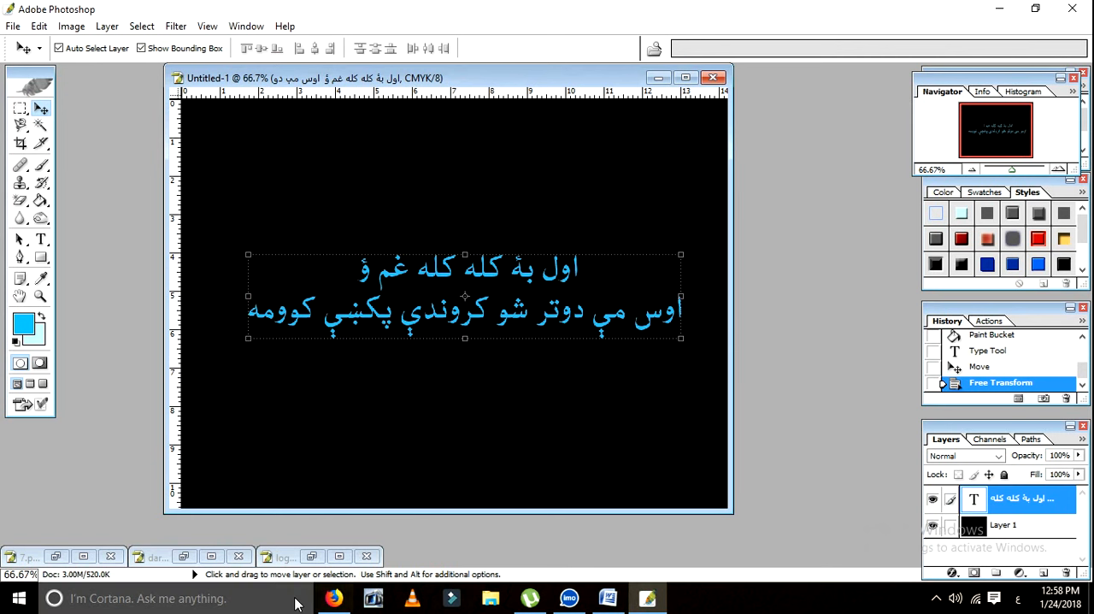
# Step: Copy the eagle logo from logo 1.png onto the centre of the black canvas and order its layer beneath the text
pyautogui.click(312, 556)
pyautogui.moveTo(206, 443); pyautogui.dragTo(457, 292)
pyautogui.moveTo(973, 525); pyautogui.dragTo(974, 498)
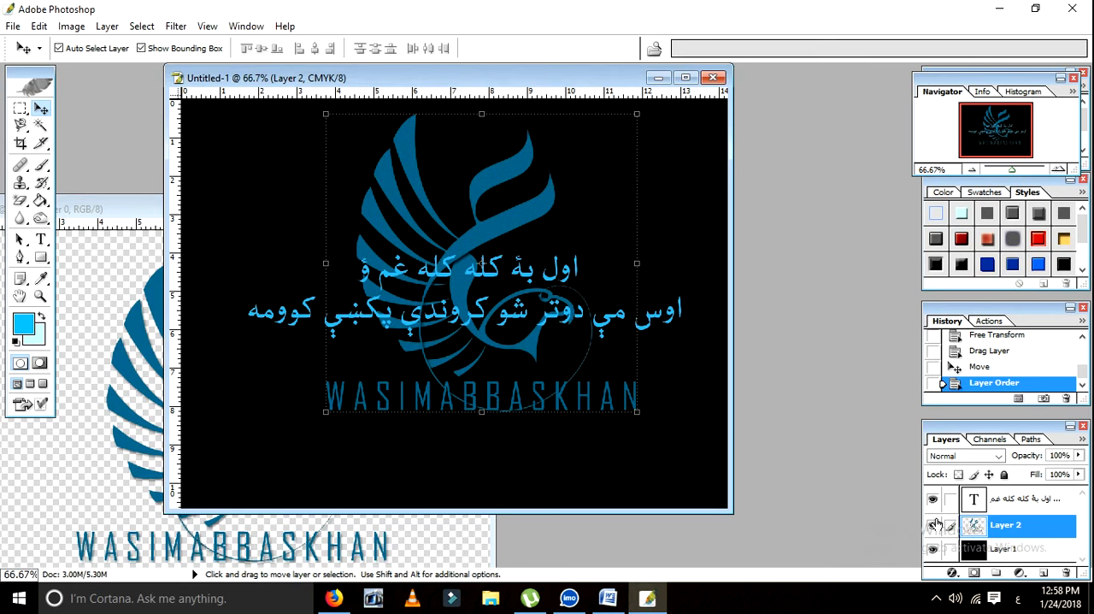
# Step: Set the eagle logo layer's opacity to 18% in its blending options
pyautogui.doubleClick(975, 526)
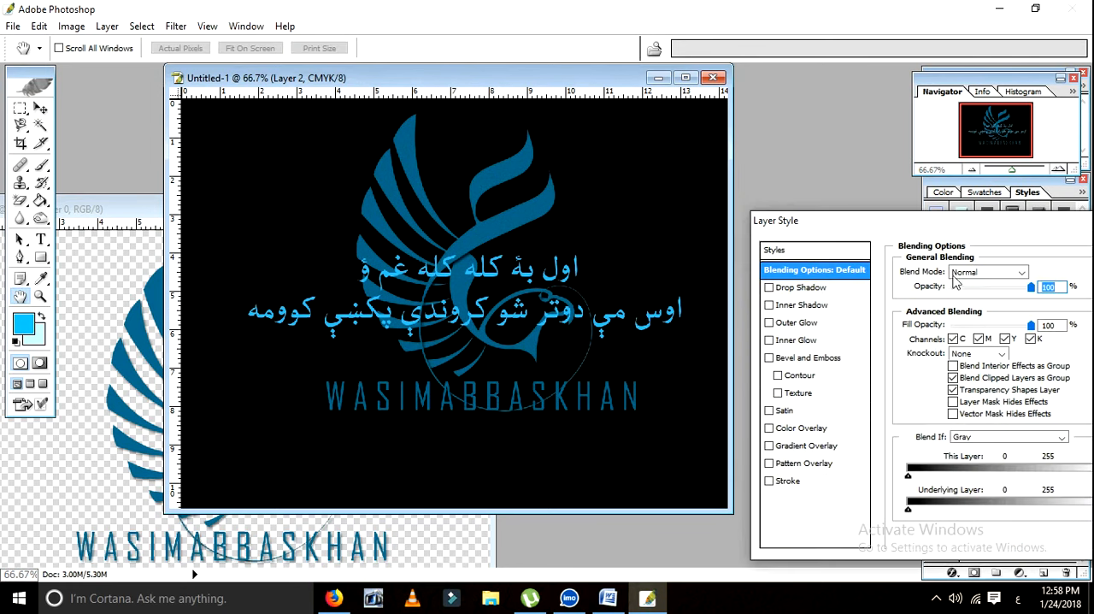
pyautogui.moveTo(979, 295); pyautogui.dragTo(969, 301)
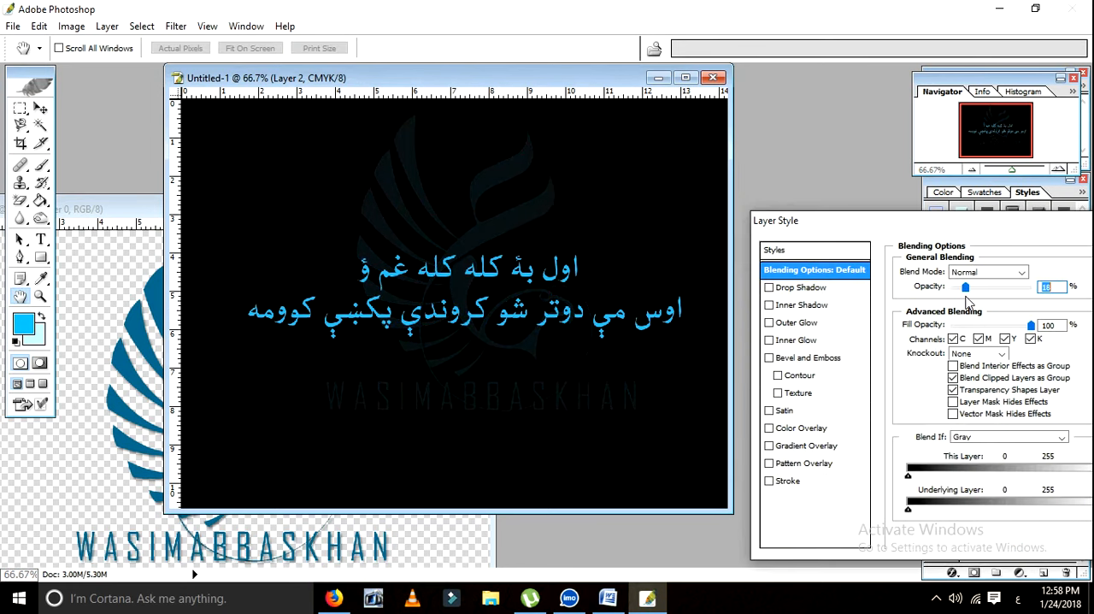
pyautogui.moveTo(983, 224); pyautogui.dragTo(710, 366)
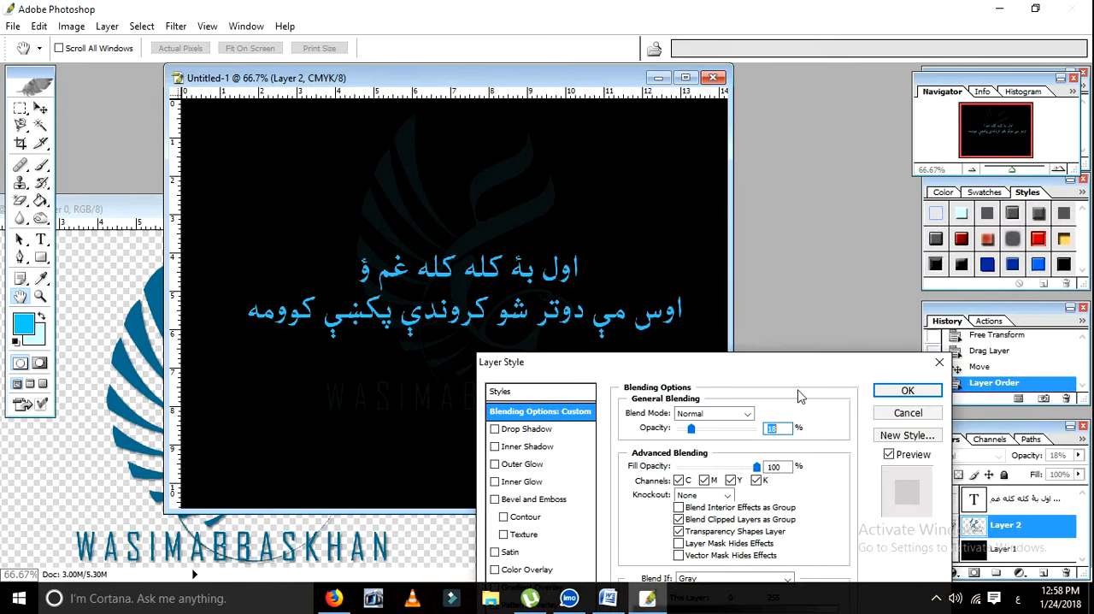
pyautogui.click(908, 391)
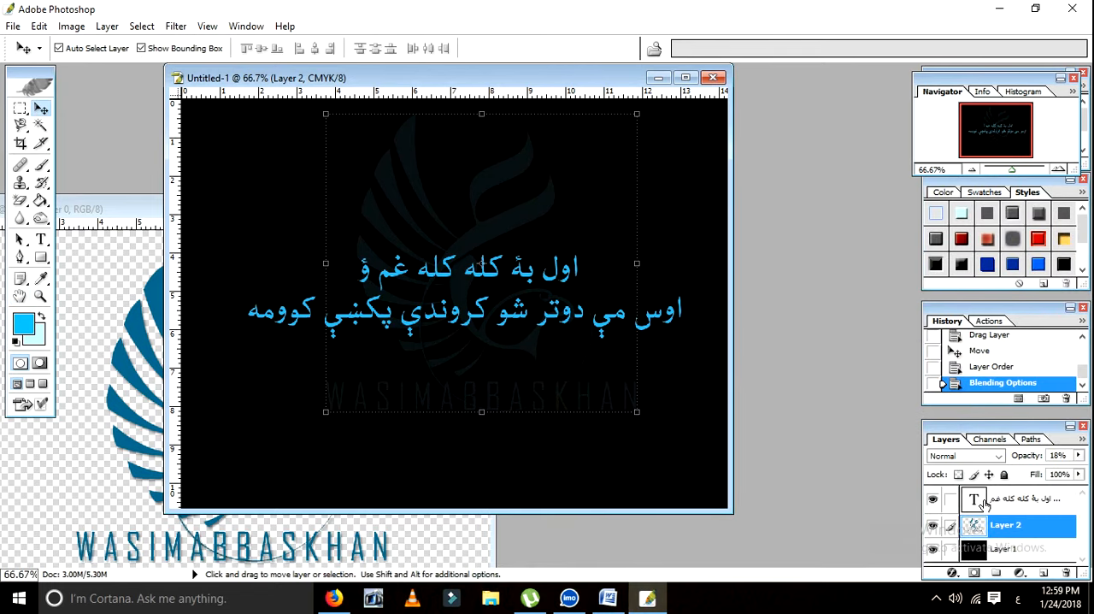
# Step: Change the poem text's colour to yellow (FFDE00) and commit the text edit
pyautogui.doubleClick(975, 500)
pyautogui.click(494, 48)
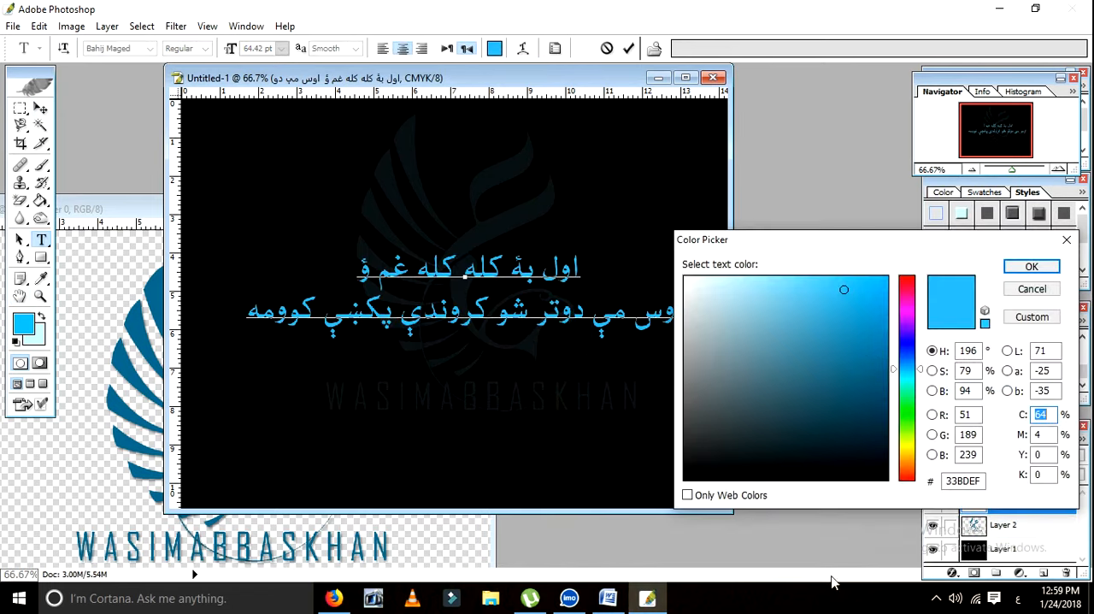
pyautogui.moveTo(911, 411); pyautogui.dragTo(911, 451)
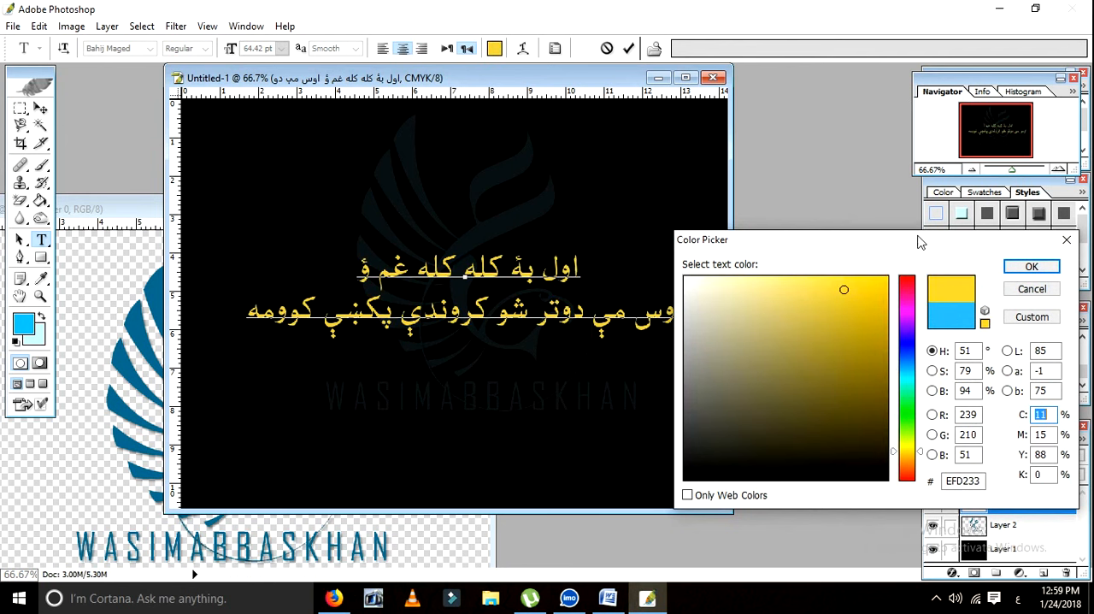
pyautogui.moveTo(870, 277); pyautogui.dragTo(889, 276)
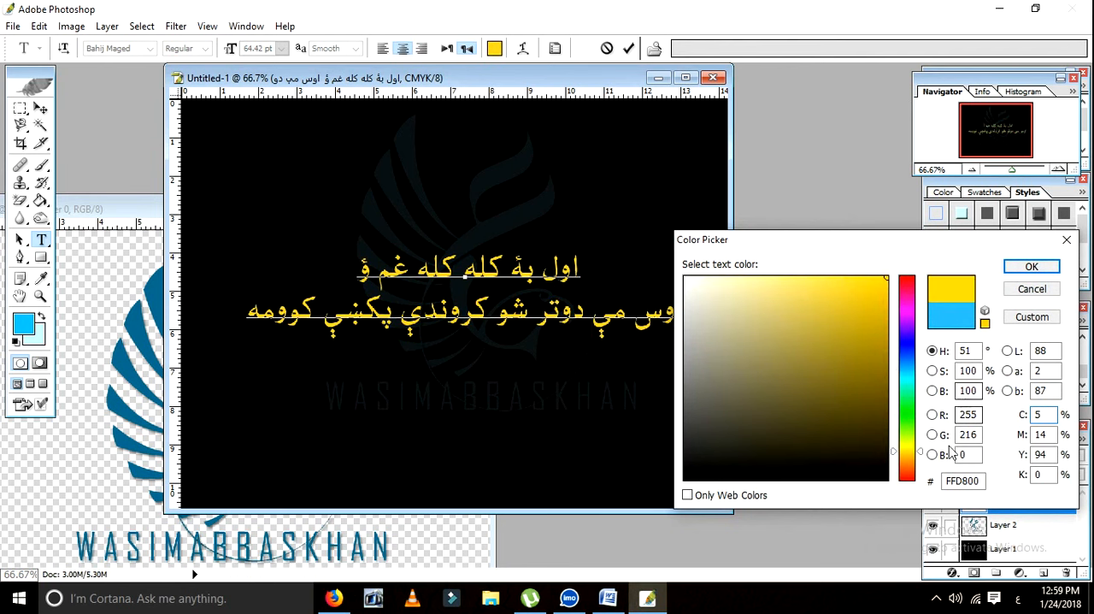
pyautogui.moveTo(919, 456); pyautogui.dragTo(910, 455)
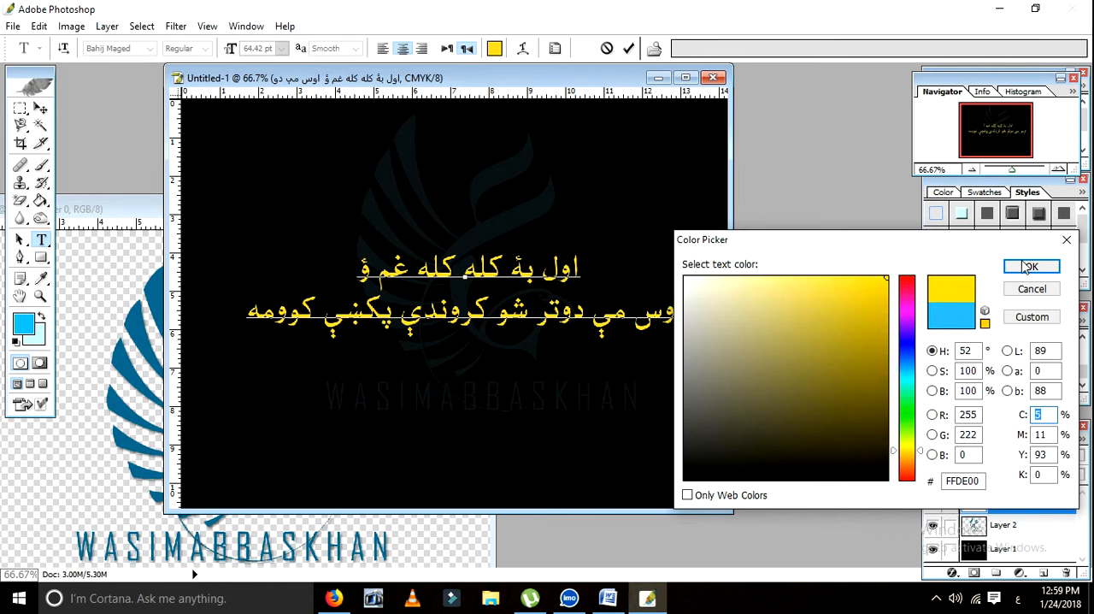
pyautogui.click(1030, 267)
pyautogui.click(514, 332)
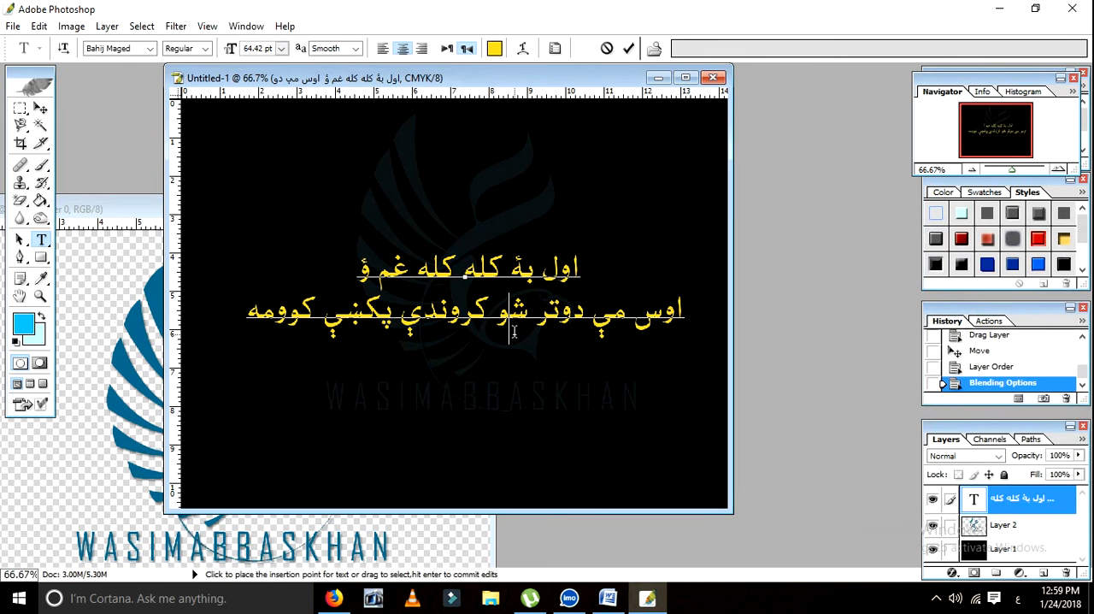
pyautogui.click(351, 564)
pyautogui.press('v')
# Step: Copy the banner of three social media handles from its open file onto the bottom edge of the black canvas
pyautogui.click(420, 208)
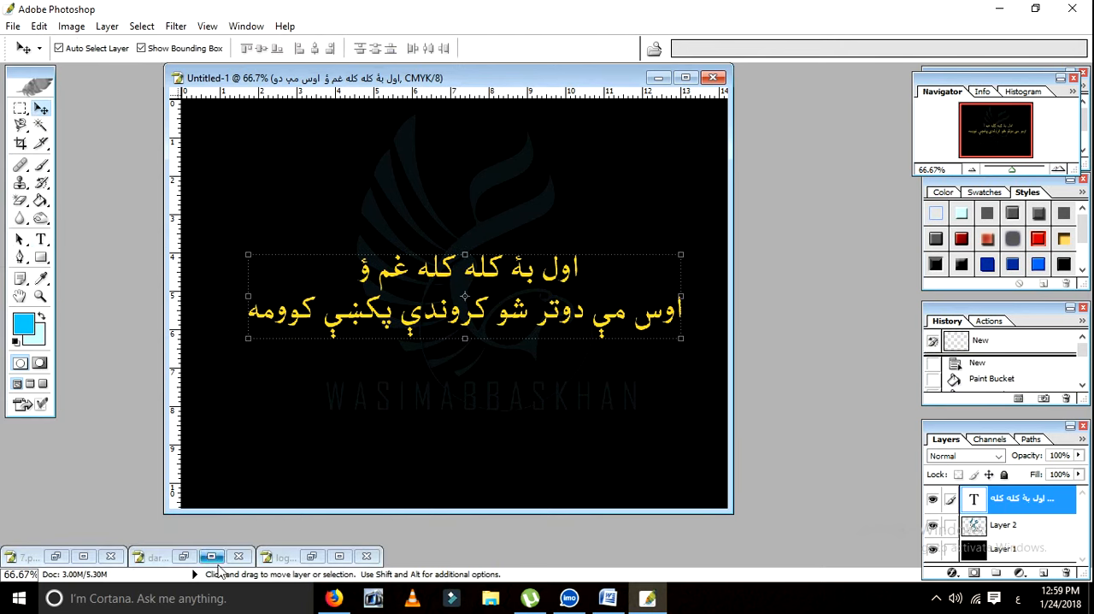
pyautogui.click(310, 557)
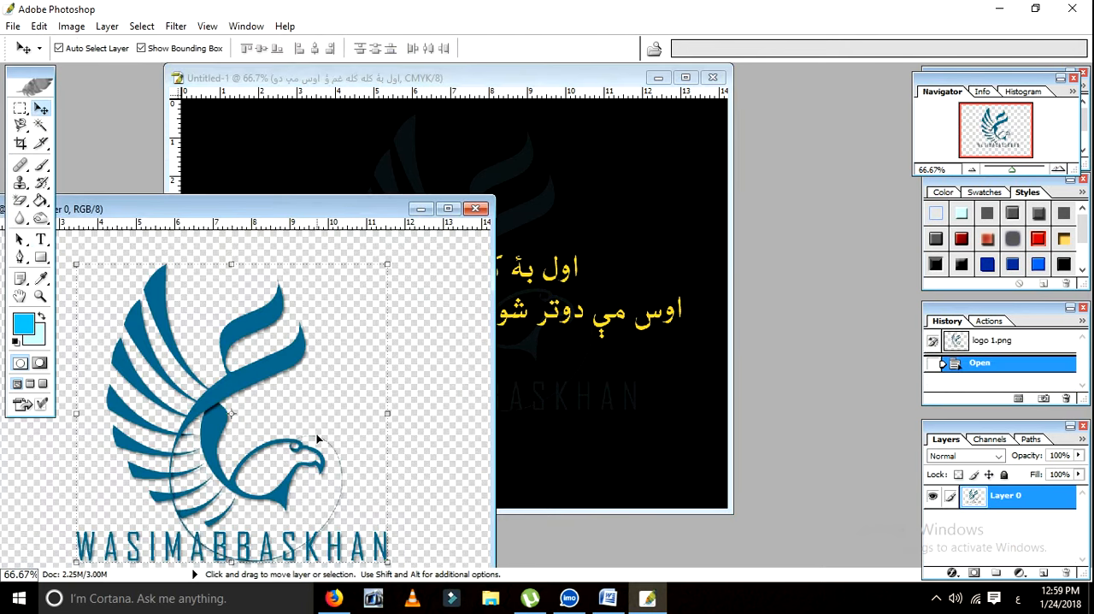
pyautogui.click(421, 208)
pyautogui.click(106, 556)
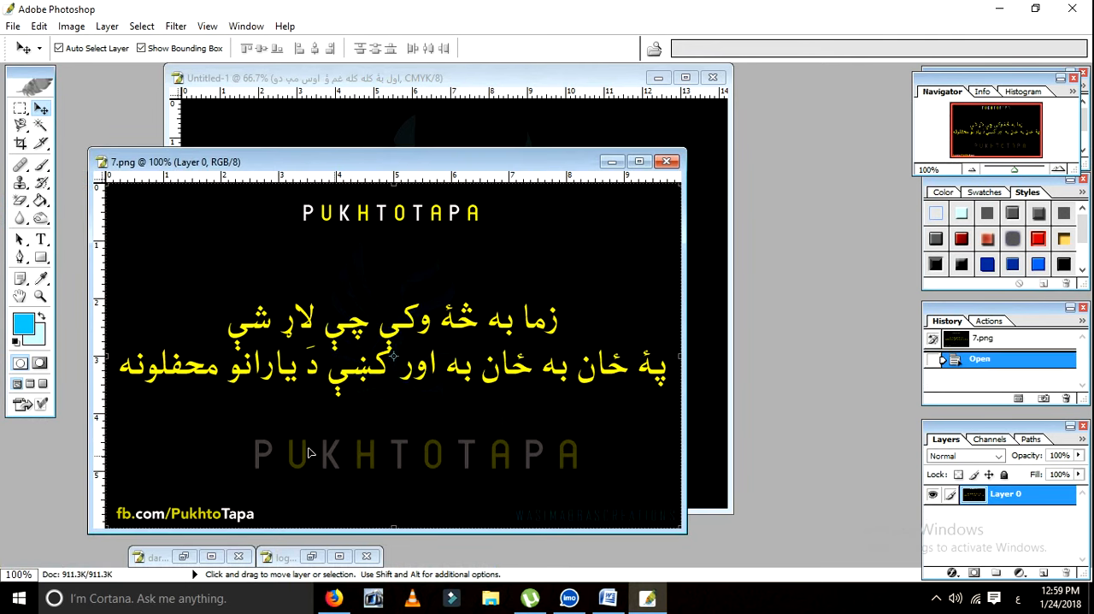
pyautogui.click(211, 557)
pyautogui.moveTo(462, 186); pyautogui.dragTo(530, 483)
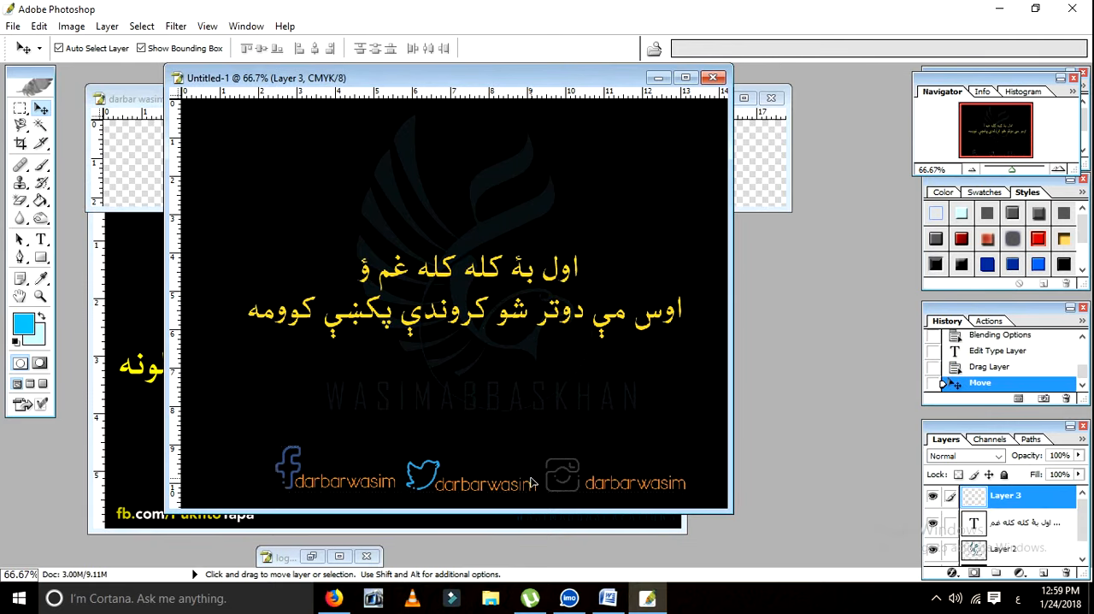
# Step: Open 1 (7).png, copy its PUKHTUADAB Facebook logo onto the black canvas, and scale it down in the upper-left corner
pyautogui.hotkey('ctrl', 'o')
pyautogui.doubleClick(466, 229)
pyautogui.moveTo(517, 194); pyautogui.dragTo(330, 151)
pyautogui.moveTo(357, 190); pyautogui.dragTo(322, 157)
pyautogui.press('Return')
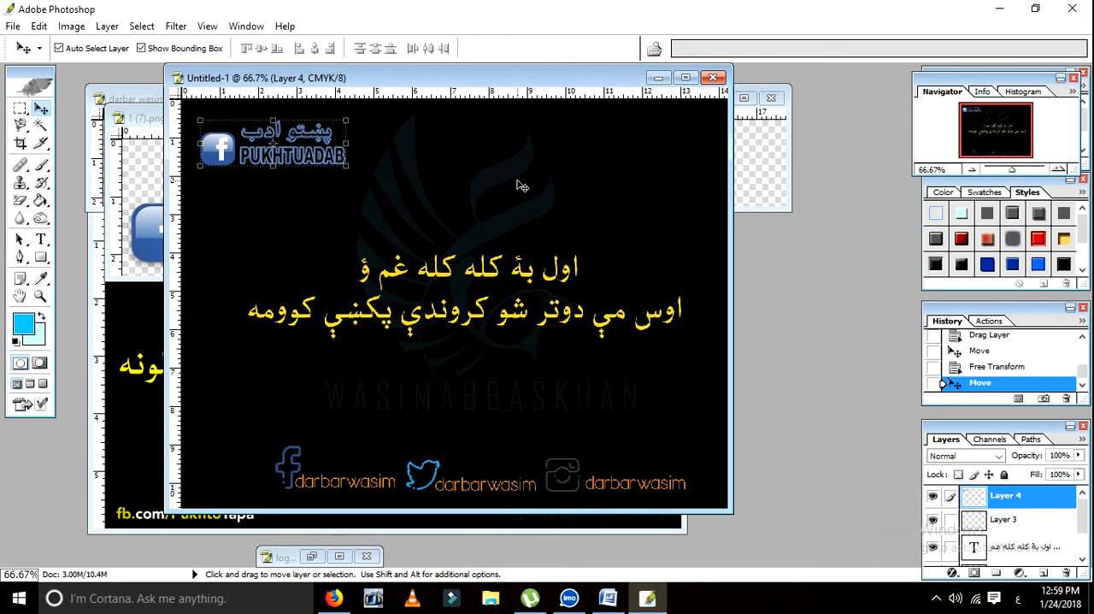
# Step: Add a drop shadow and a 3 px outside stroke to the poem text layer
pyautogui.rightClick(977, 549)
pyautogui.click(979, 539)
pyautogui.click(496, 429)
pyautogui.moveTo(578, 365); pyautogui.dragTo(712, 187)
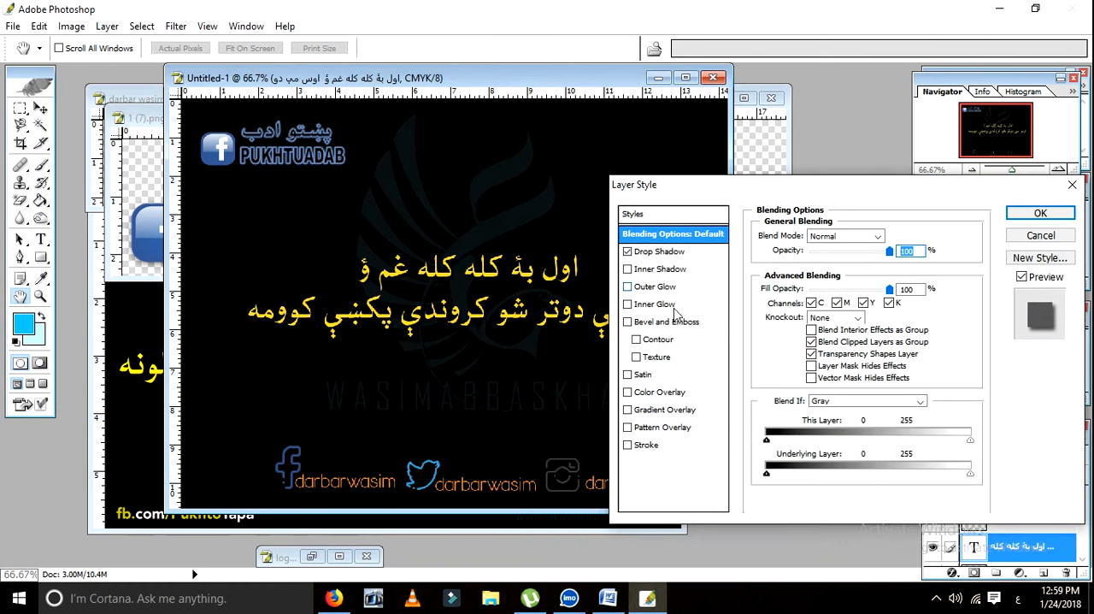
pyautogui.click(628, 445)
pyautogui.click(646, 445)
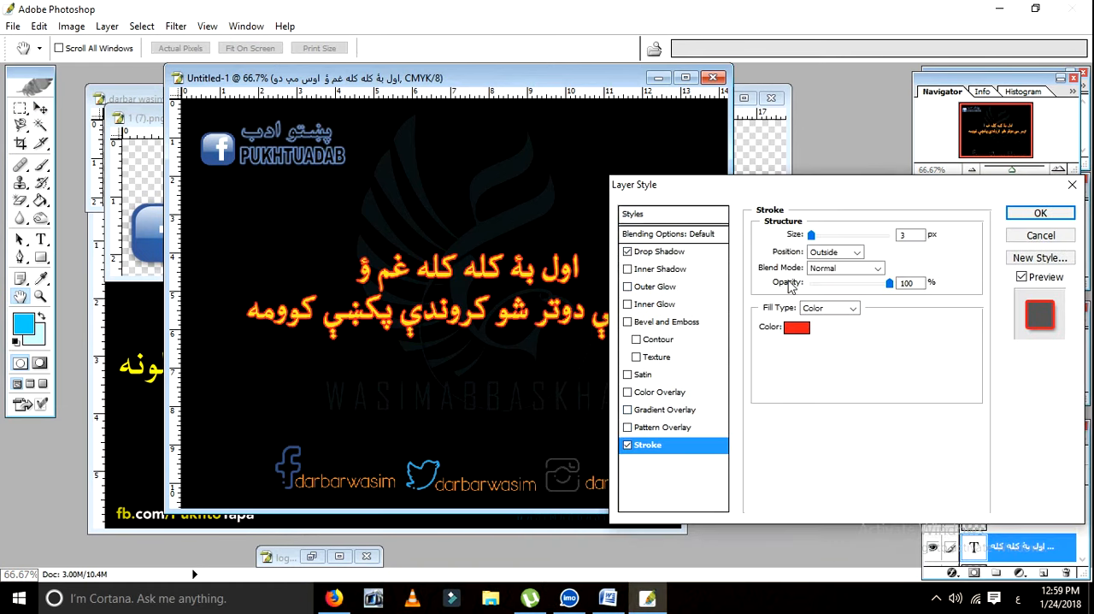
# Step: Set the poem text's stroke colour to red (F30205)
pyautogui.click(791, 329)
pyautogui.moveTo(851, 299); pyautogui.dragTo(886, 285)
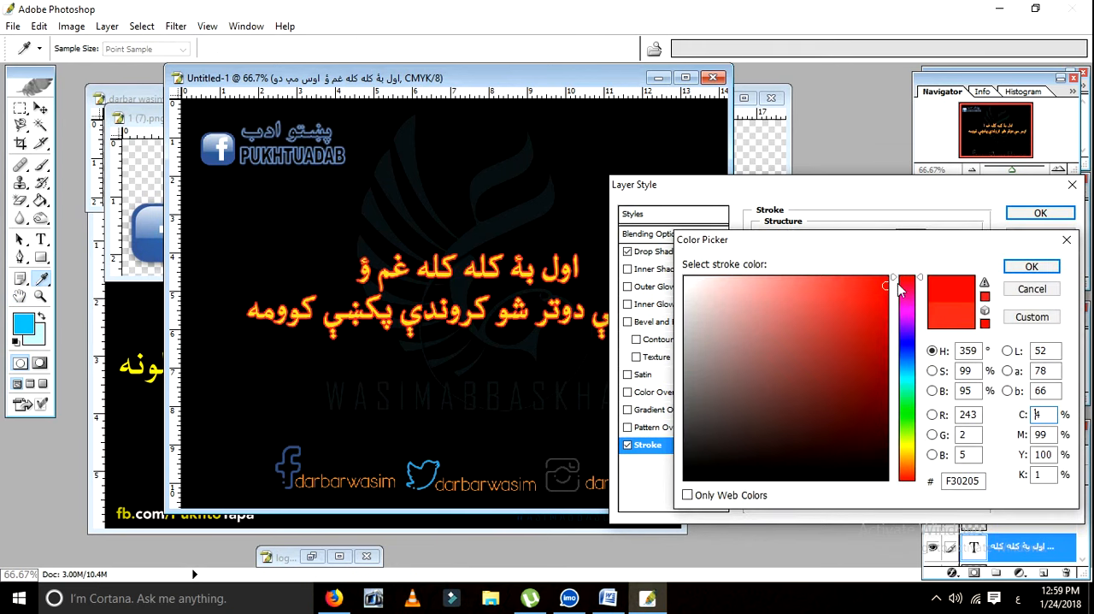
pyautogui.click(1032, 267)
# Step: Enable a red Color Overlay on the poem text, set its stroke colour to white (FFFFFF), and apply the layer style
pyautogui.click(627, 392)
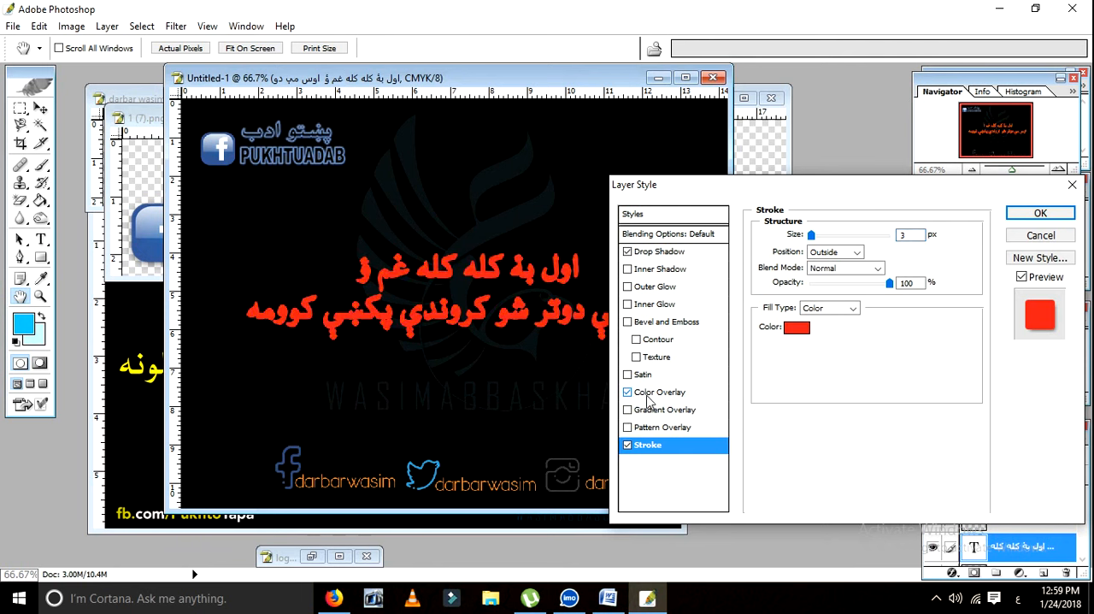
pyautogui.click(785, 329)
pyautogui.click(687, 280)
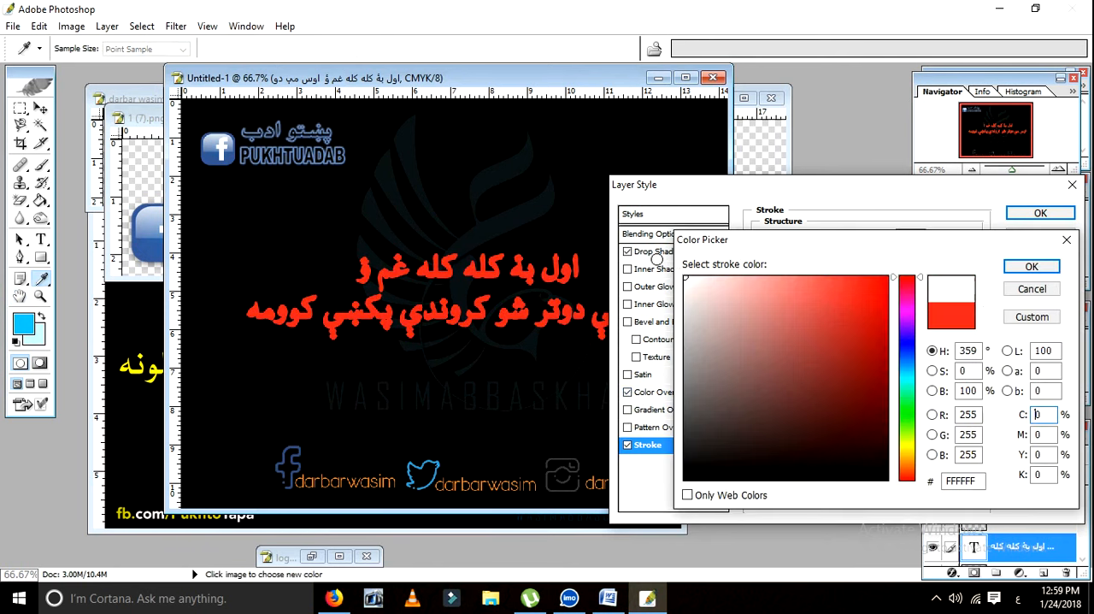
pyautogui.click(1032, 267)
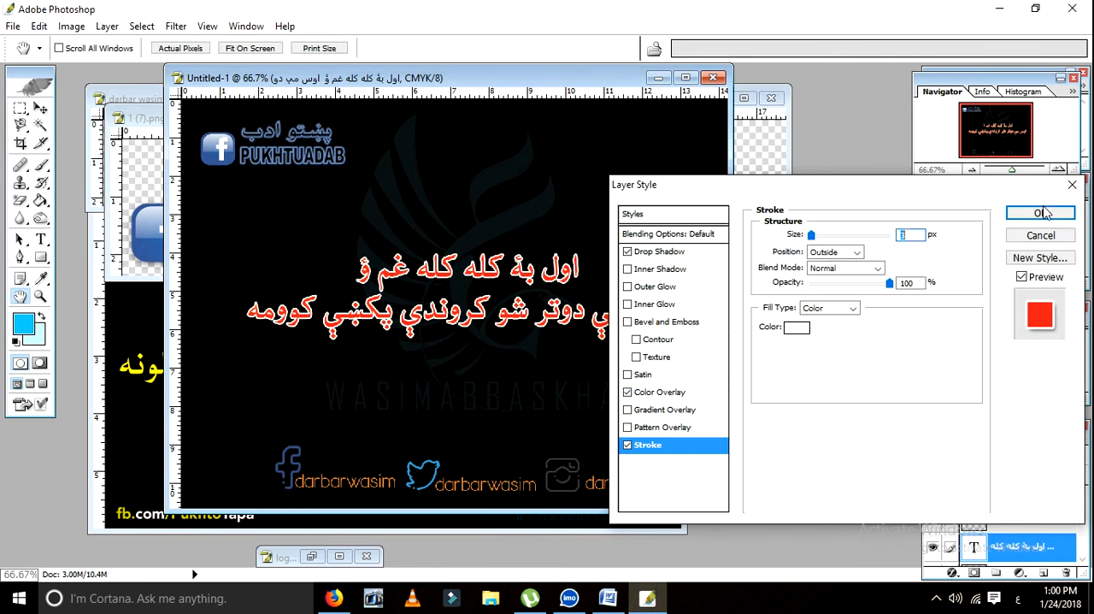
pyautogui.click(1041, 213)
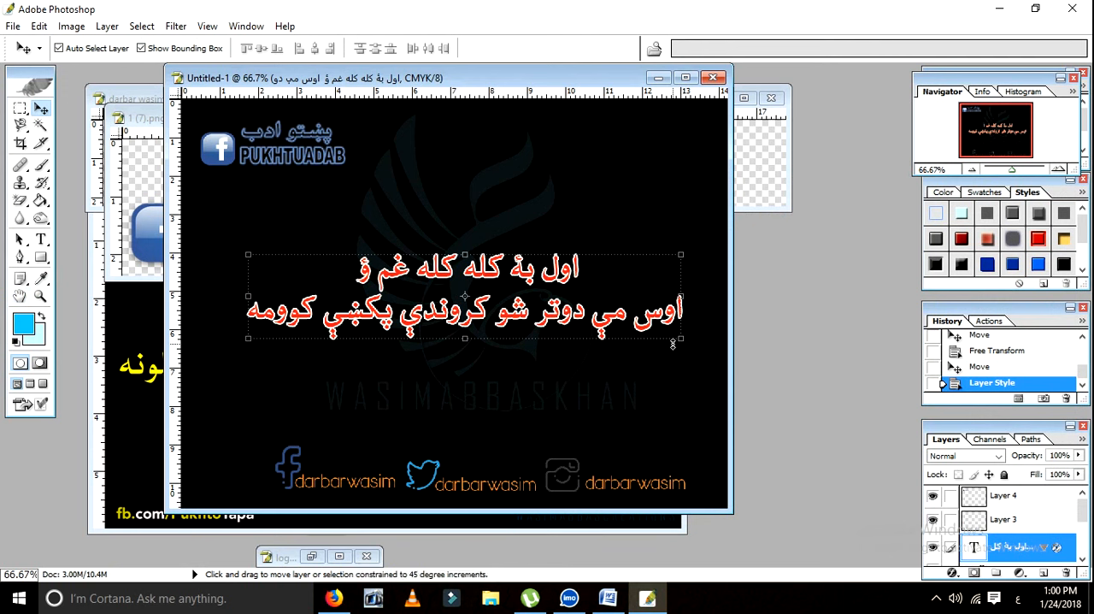
# Step: Enlarge the poem text until it nearly spans the canvas width and move it slightly down
pyautogui.moveTo(683, 261); pyautogui.dragTo(710, 245)
pyautogui.press('Return')
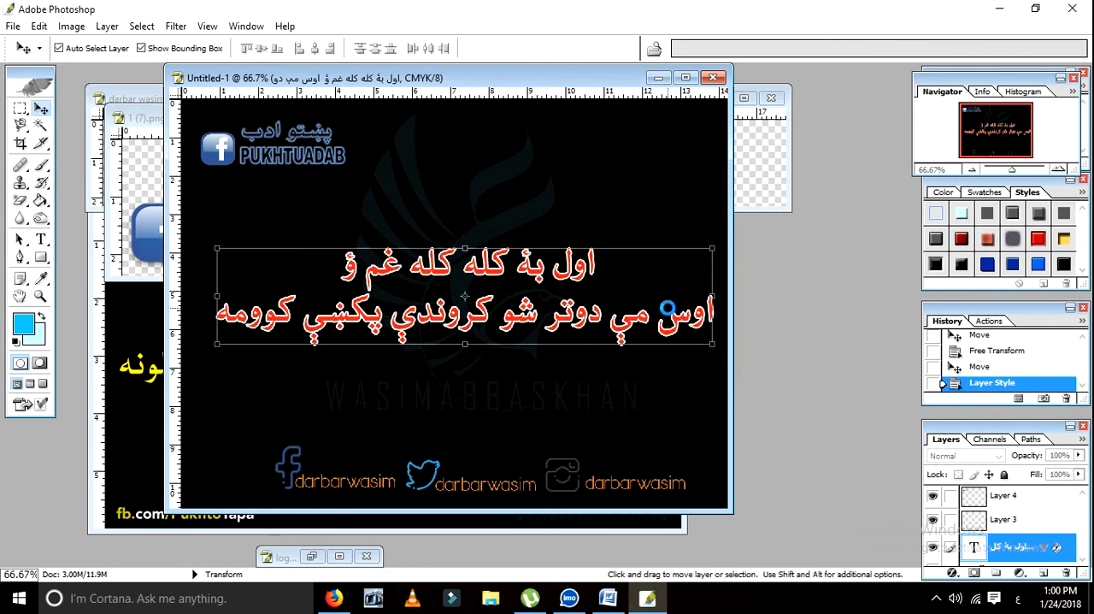
pyautogui.moveTo(601, 320); pyautogui.dragTo(602, 354)
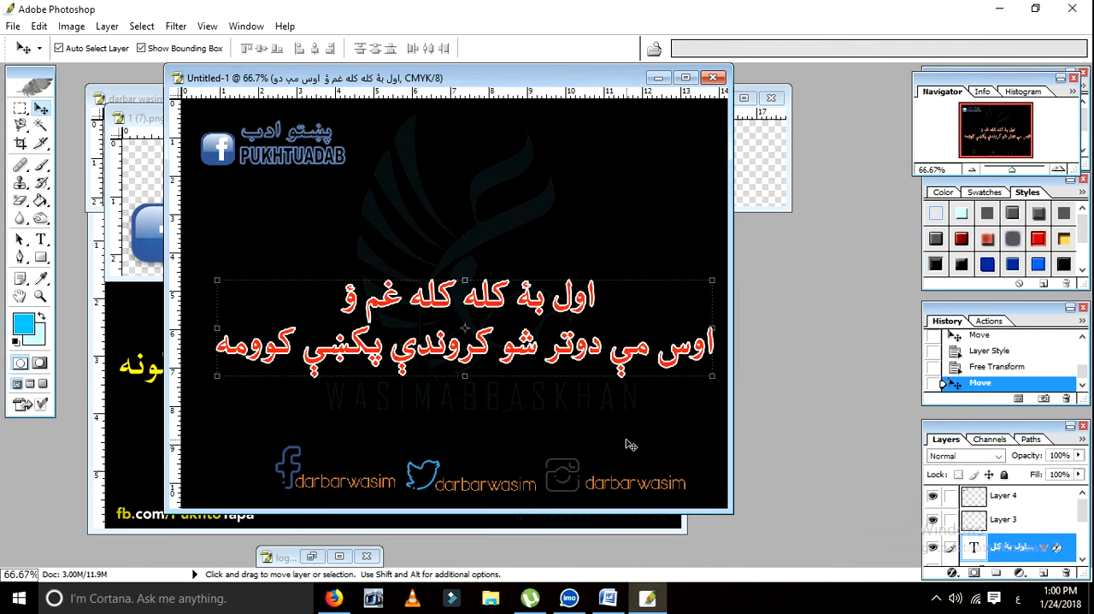
# Step: Save the image as the JPEG Untitled-1.jpg in the my new logo folder at maximum quality 12, progressive with 3 scans
pyautogui.hotkey('ctrl', 'shift', 's')
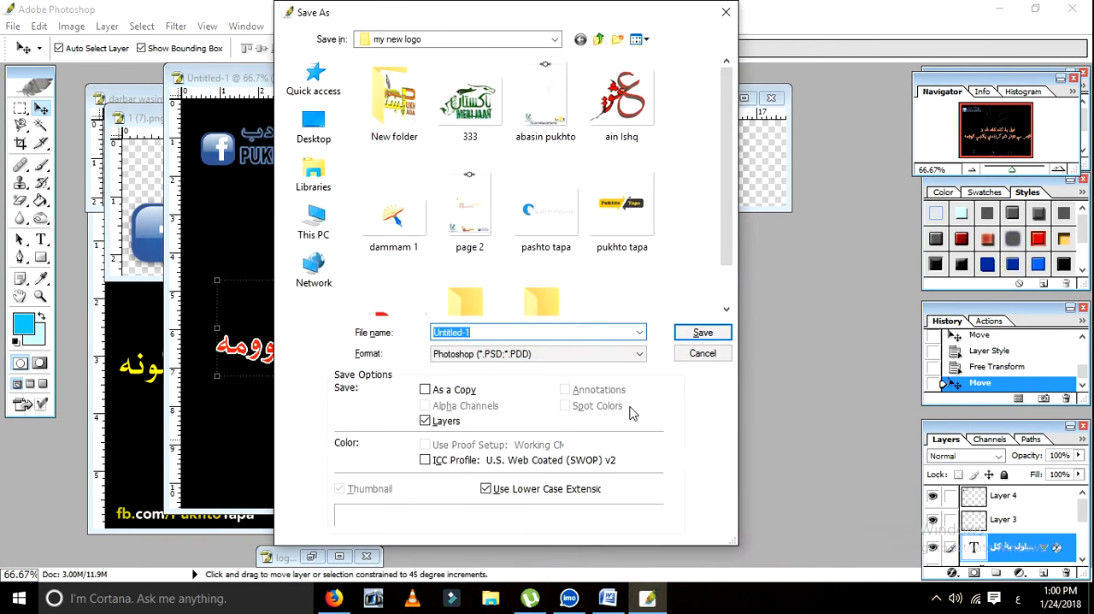
pyautogui.press('Escape')
pyautogui.click(13, 26)
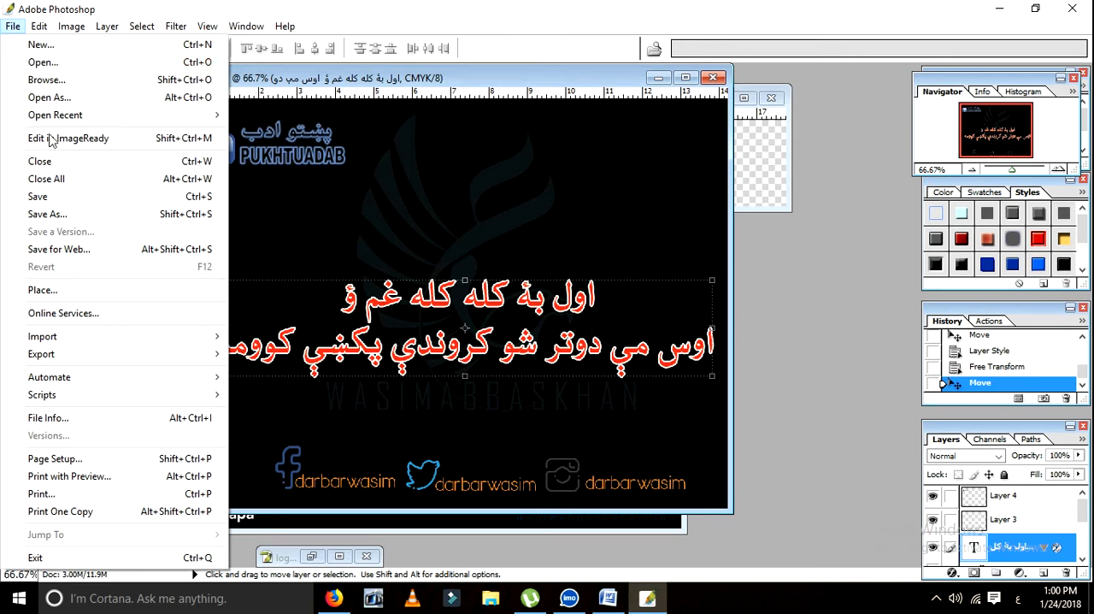
pyautogui.click(53, 214)
pyautogui.click(552, 356)
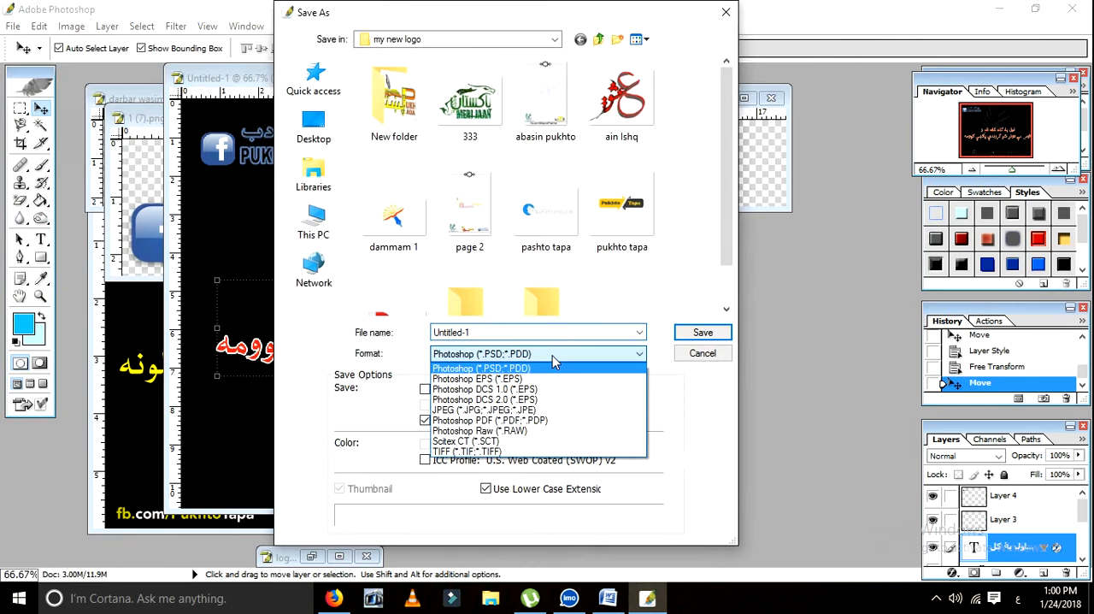
pyautogui.click(483, 410)
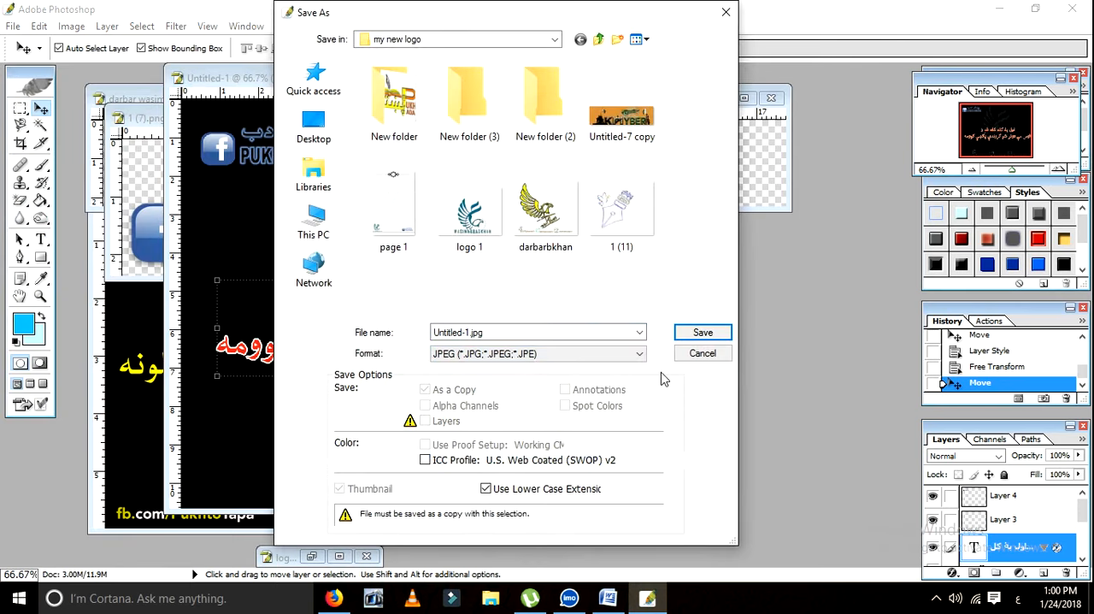
pyautogui.click(703, 333)
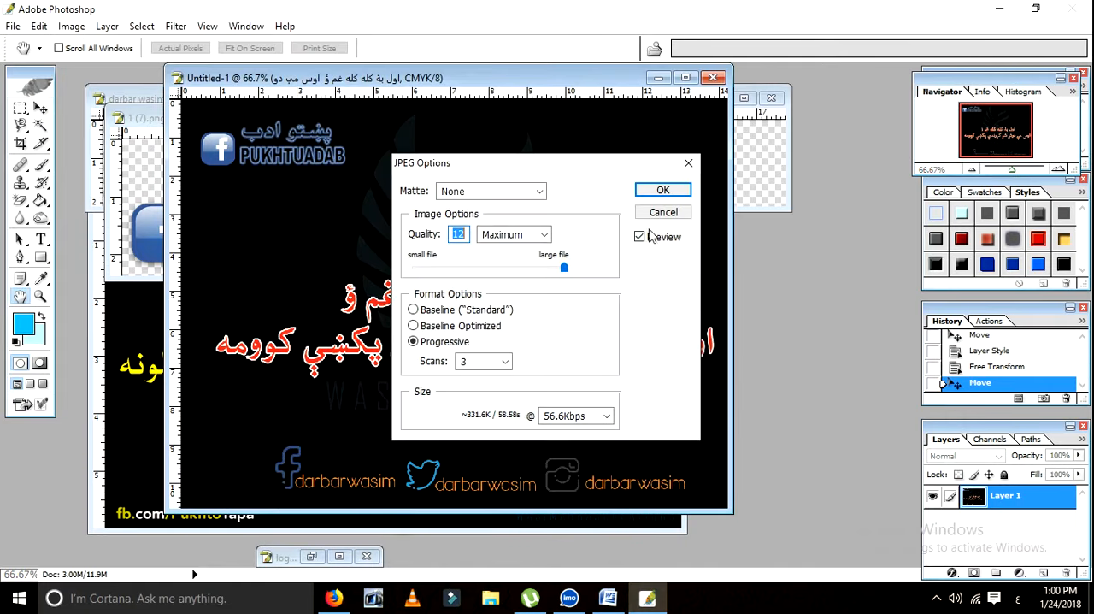
pyautogui.click(656, 195)
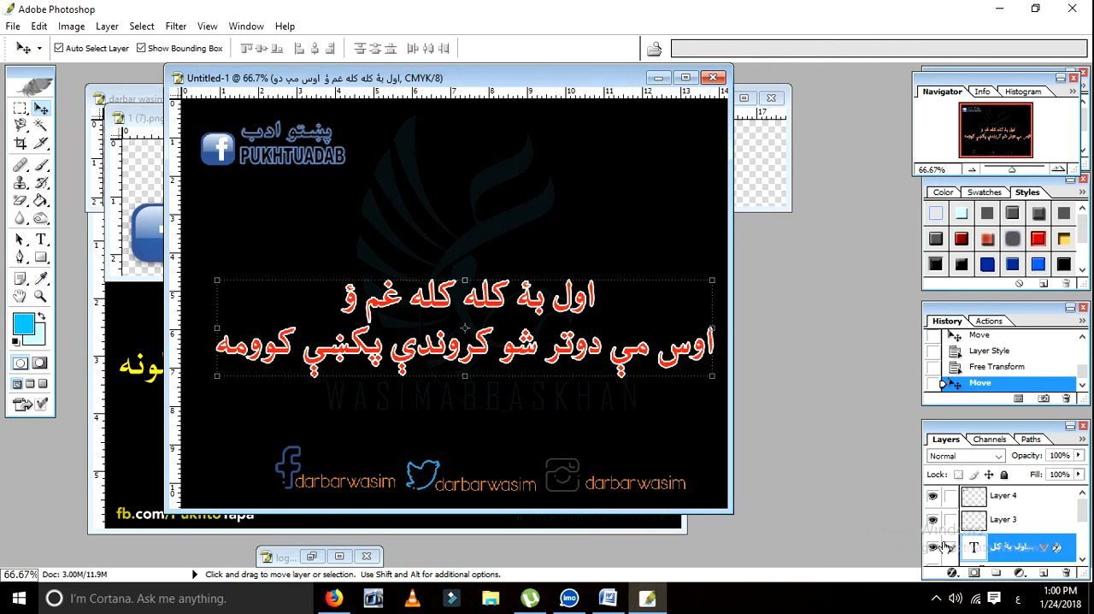
pyautogui.click(936, 598)
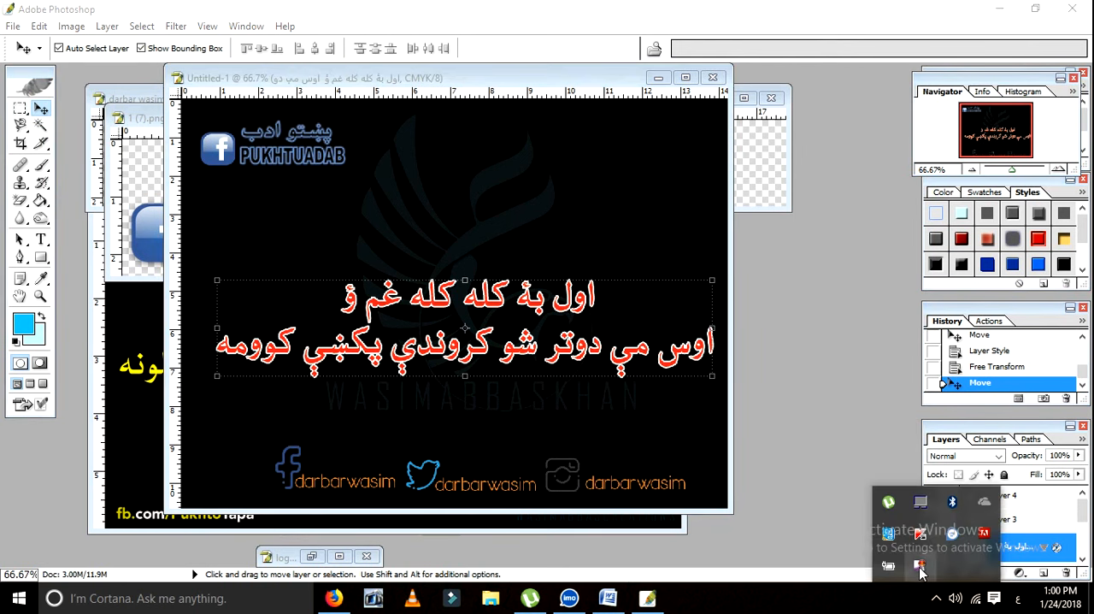